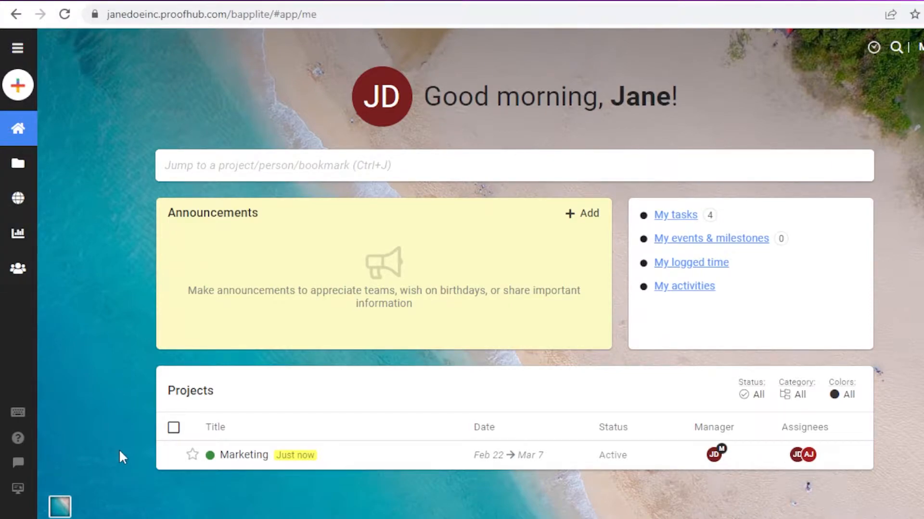
# Open the task lists of the Marketing project
pyautogui.click(17, 164)
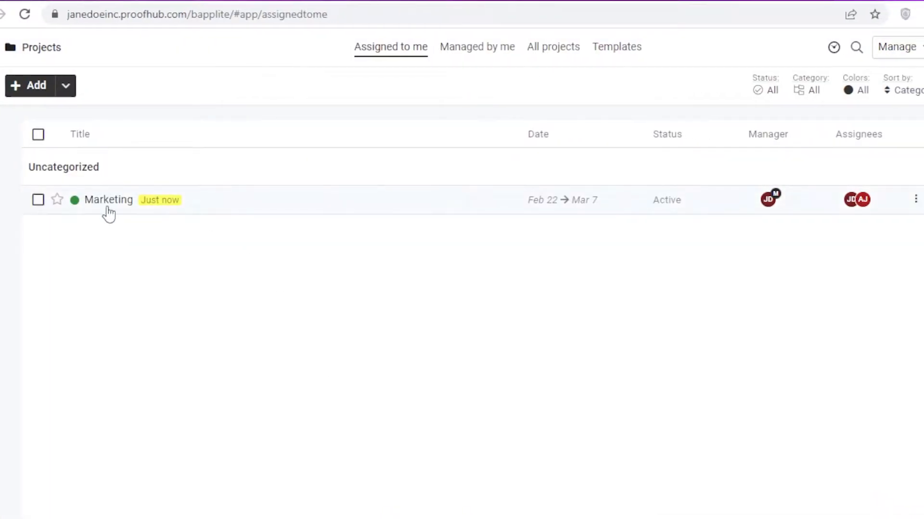
pyautogui.moveTo(104, 200)
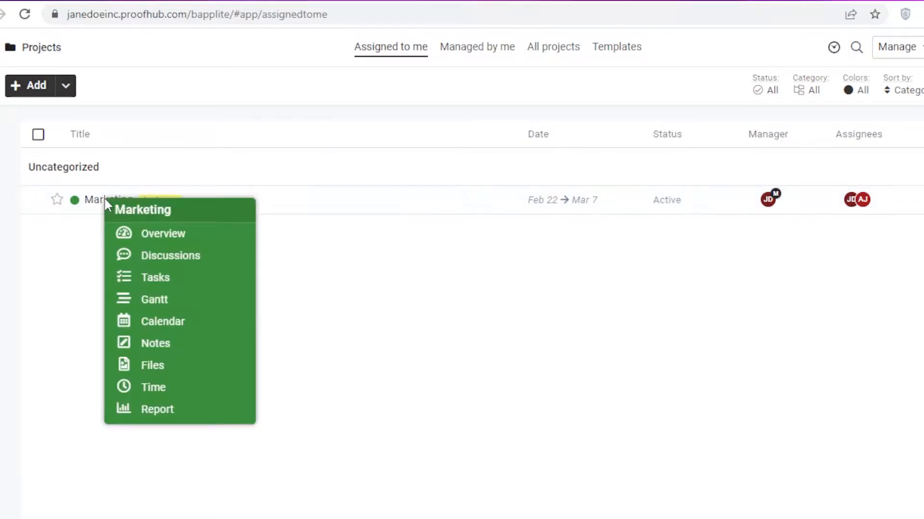
pyautogui.click(146, 282)
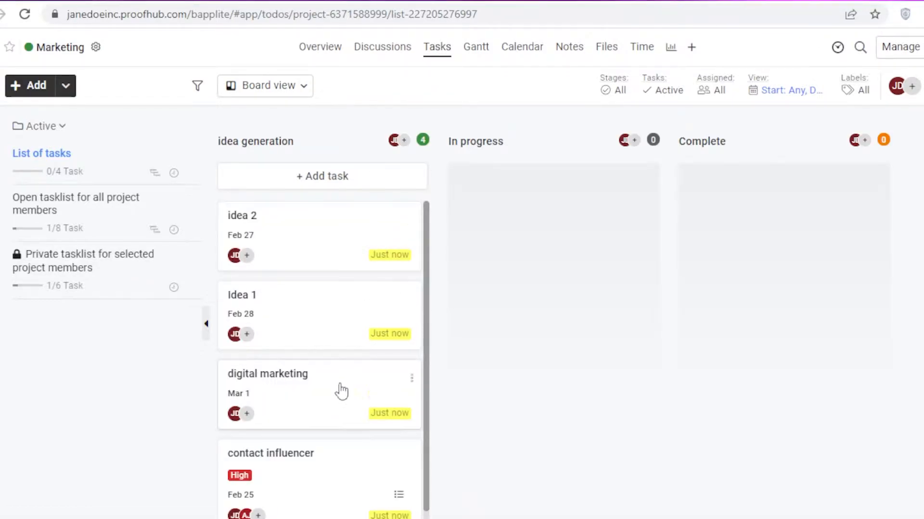
# Preview the Marketing tasks in table view, return to board view and look at the active and archived list options
pyautogui.click(275, 87)
pyautogui.click(262, 136)
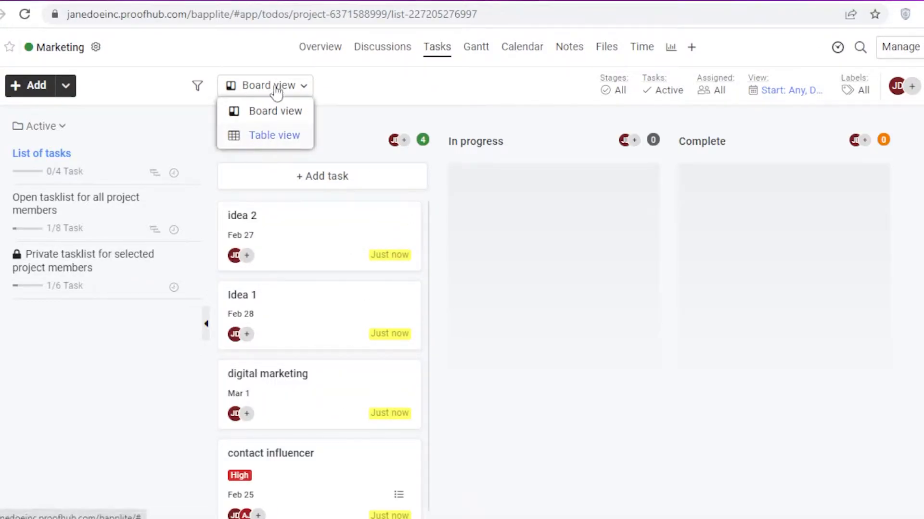
pyautogui.click(278, 89)
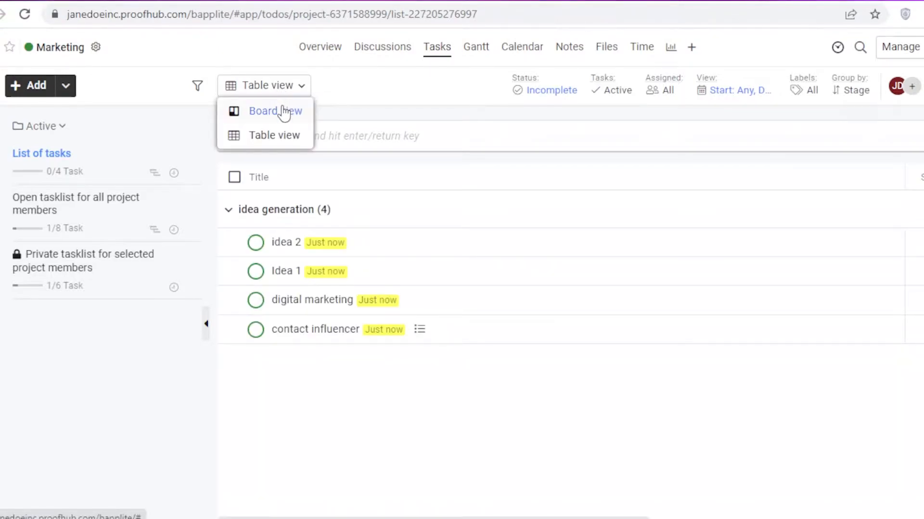
pyautogui.click(281, 111)
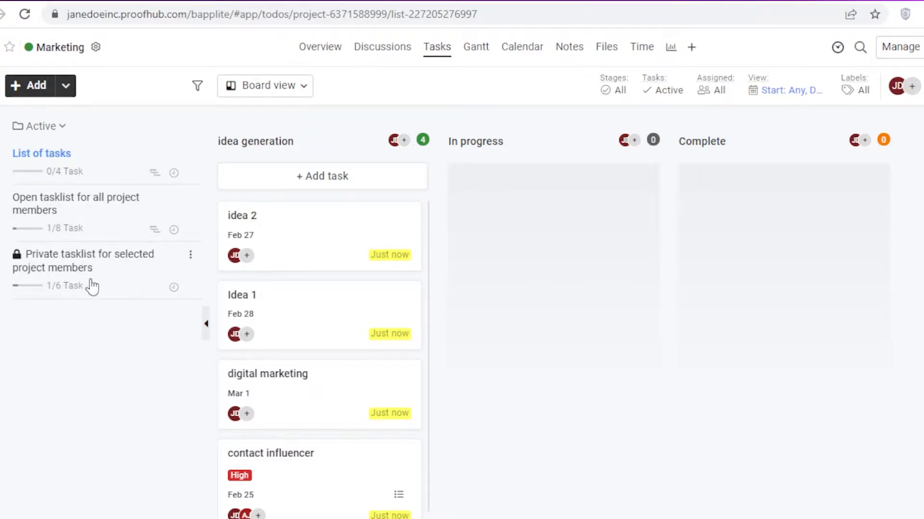
pyautogui.click(46, 128)
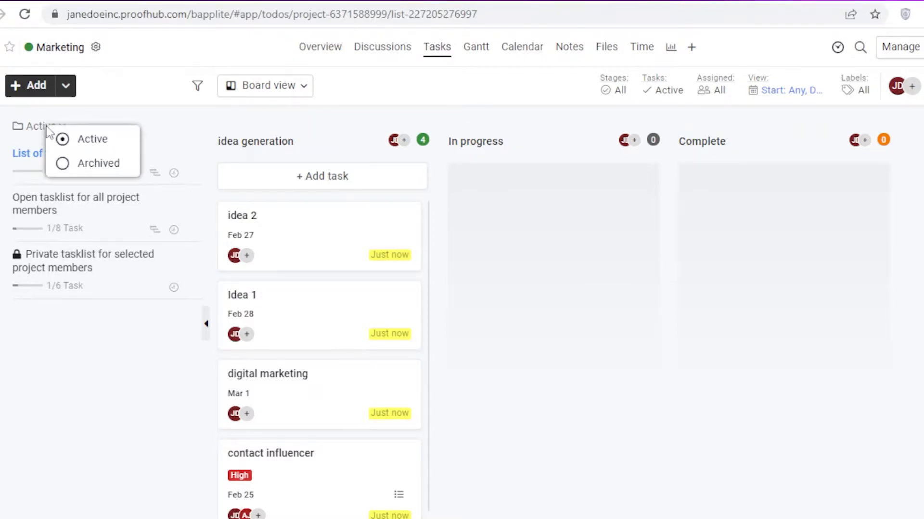
pyautogui.click(153, 134)
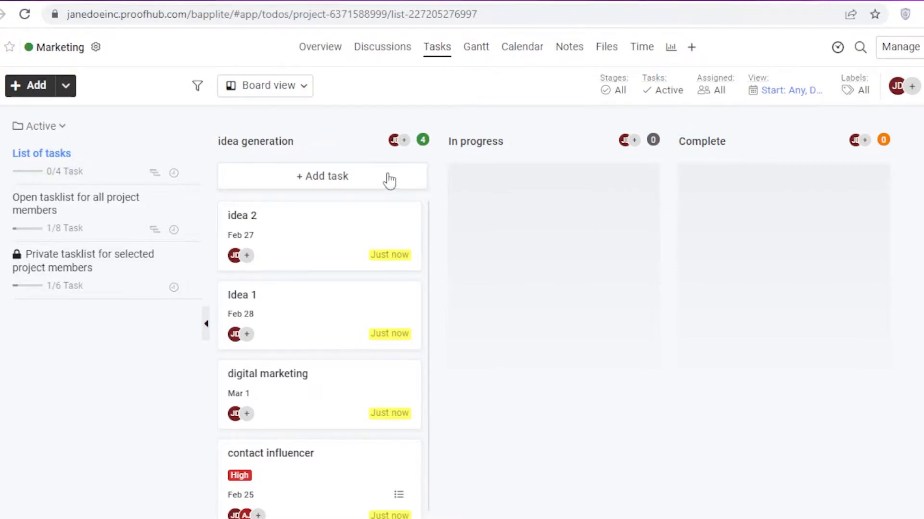
# Move idea 2 through In progress to Complete and Idea 1 to In progress, and return both cards to idea generation
pyautogui.moveTo(346, 231); pyautogui.dragTo(521, 221)
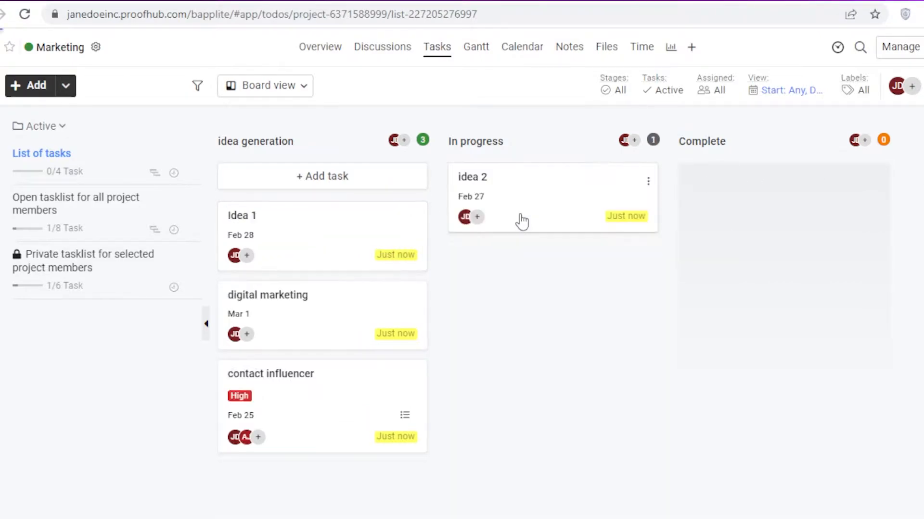
pyautogui.moveTo(313, 236); pyautogui.dragTo(522, 272)
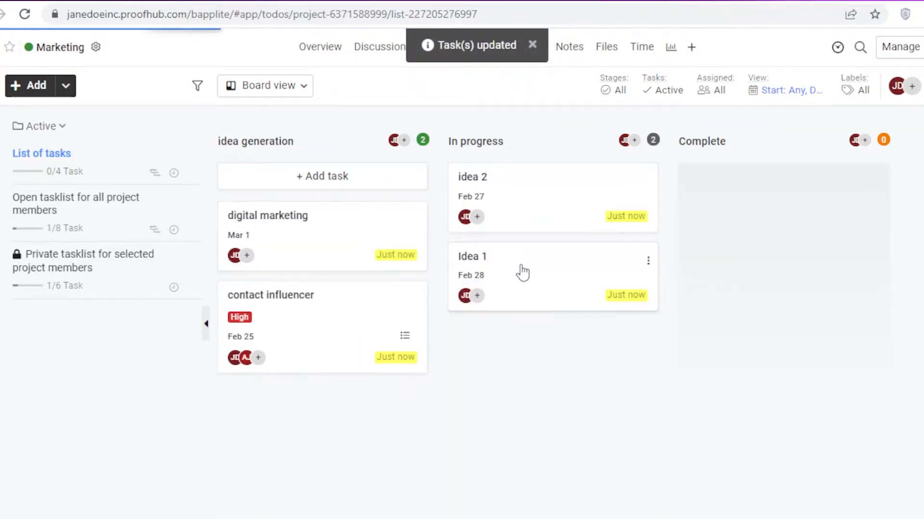
pyautogui.moveTo(514, 227); pyautogui.dragTo(712, 198)
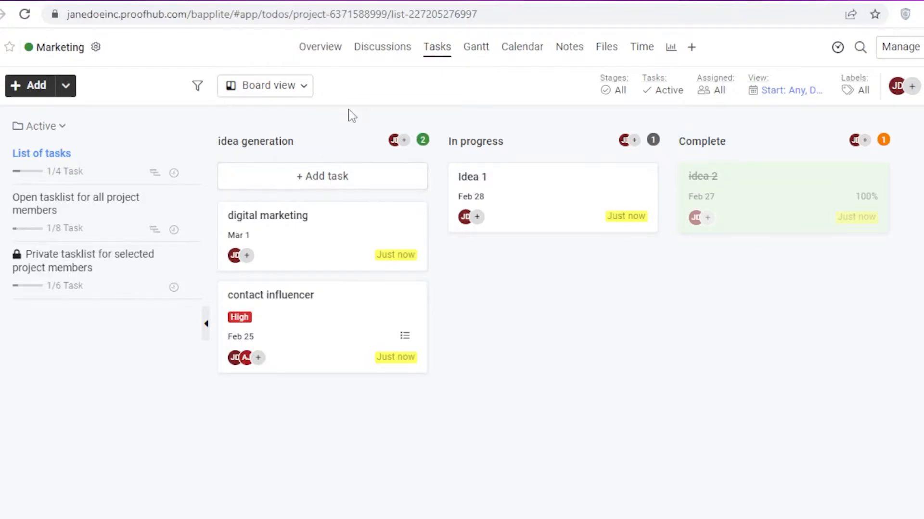
pyautogui.moveTo(507, 197); pyautogui.dragTo(272, 217)
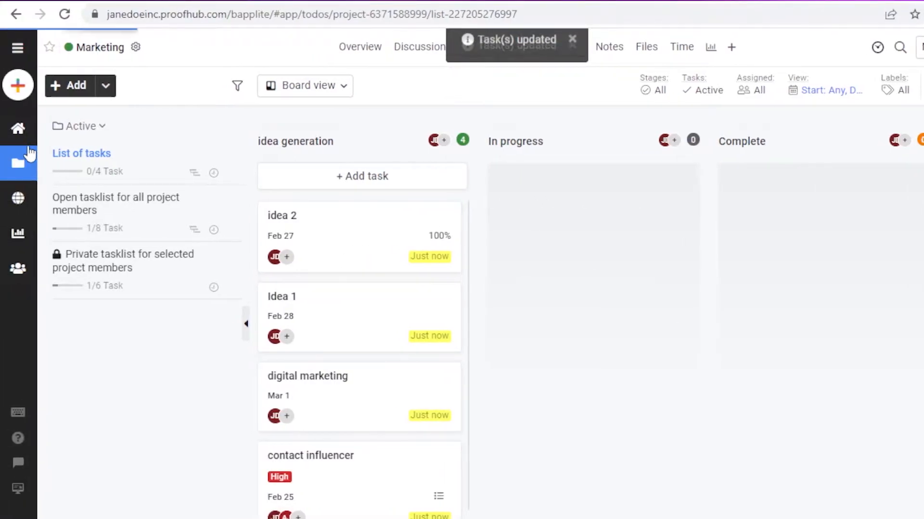
# Start a new project from the home page with a red colour marker and the title Sales Strategy
pyautogui.moveTo(29, 153)
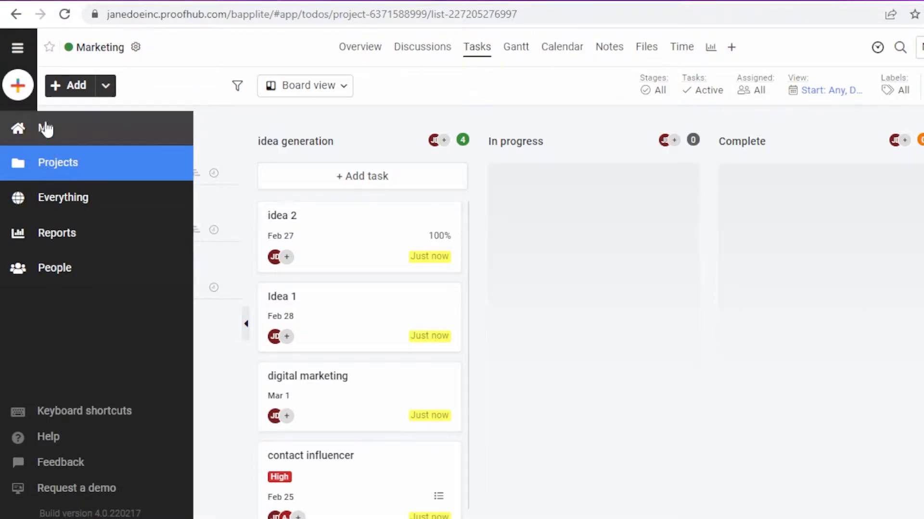
pyautogui.click(21, 128)
pyautogui.click(18, 85)
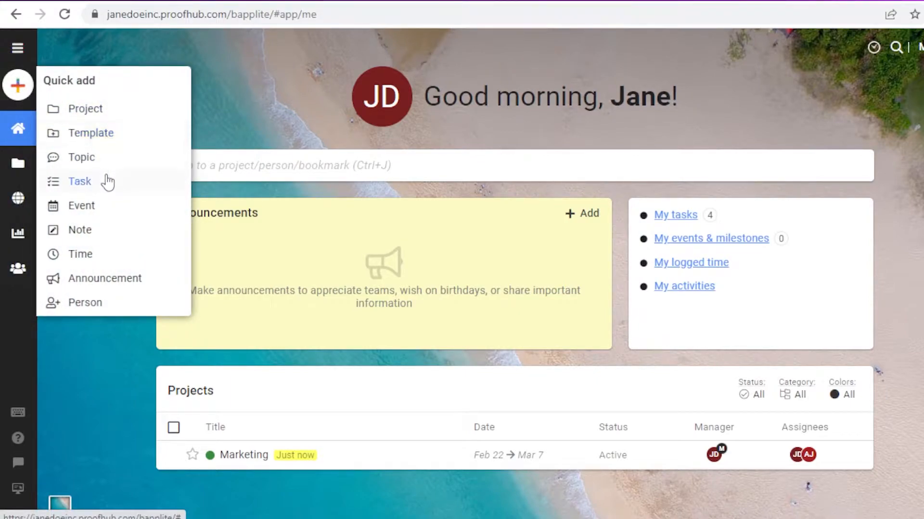
pyautogui.click(95, 112)
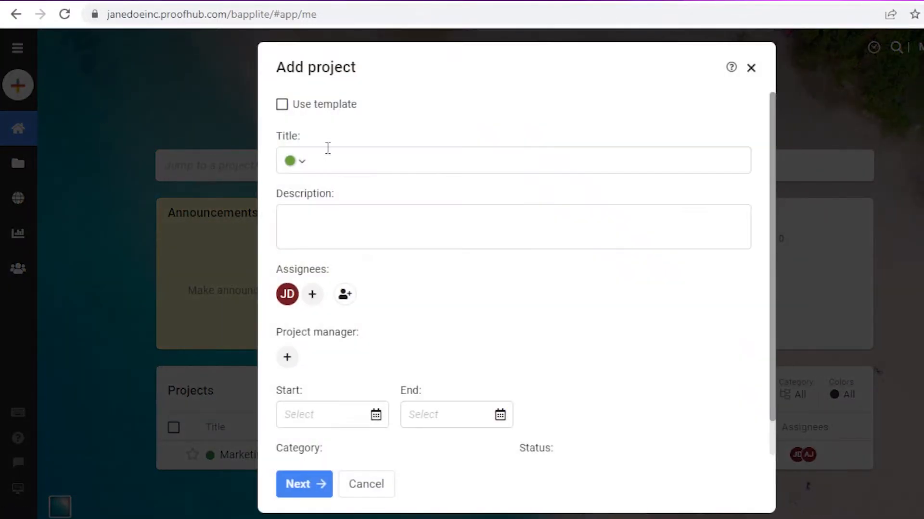
pyautogui.click(289, 161)
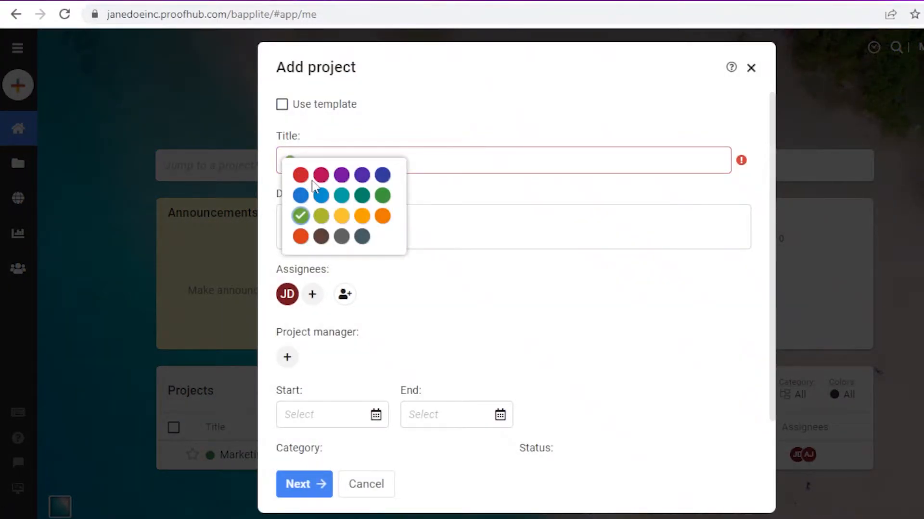
pyautogui.click(300, 174)
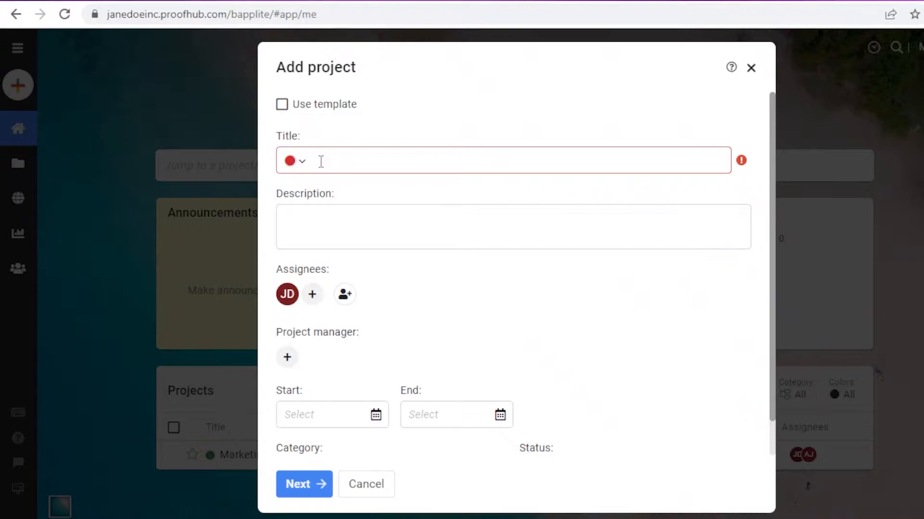
pyautogui.write('Sales Strategy')
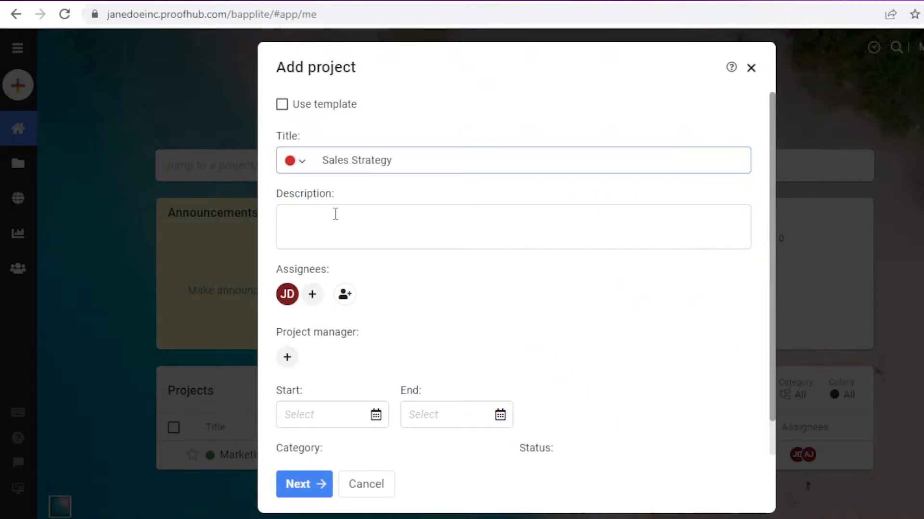
pyautogui.click(335, 214)
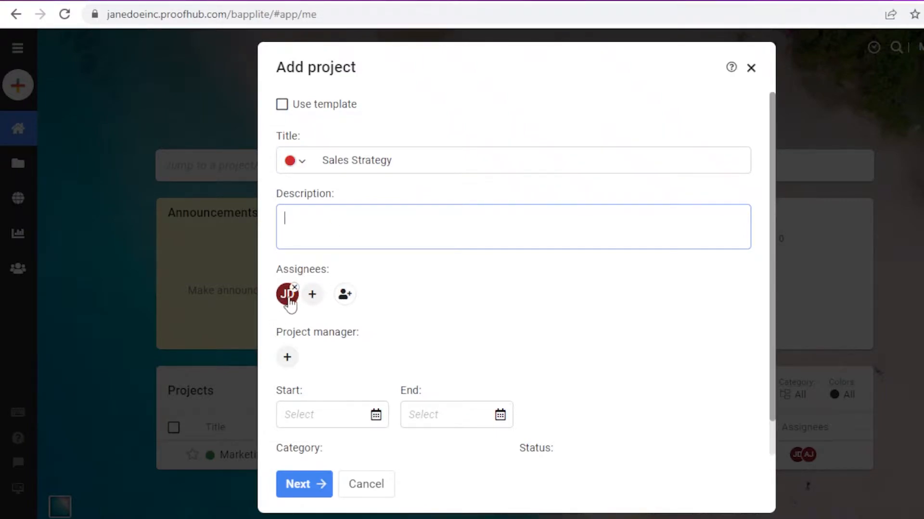
pyautogui.moveTo(287, 294)
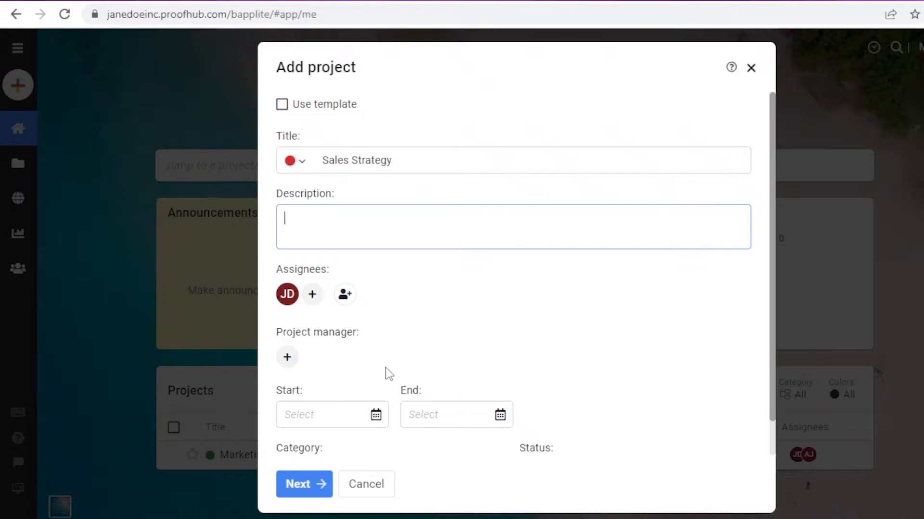
pyautogui.click(425, 416)
pyautogui.click(500, 414)
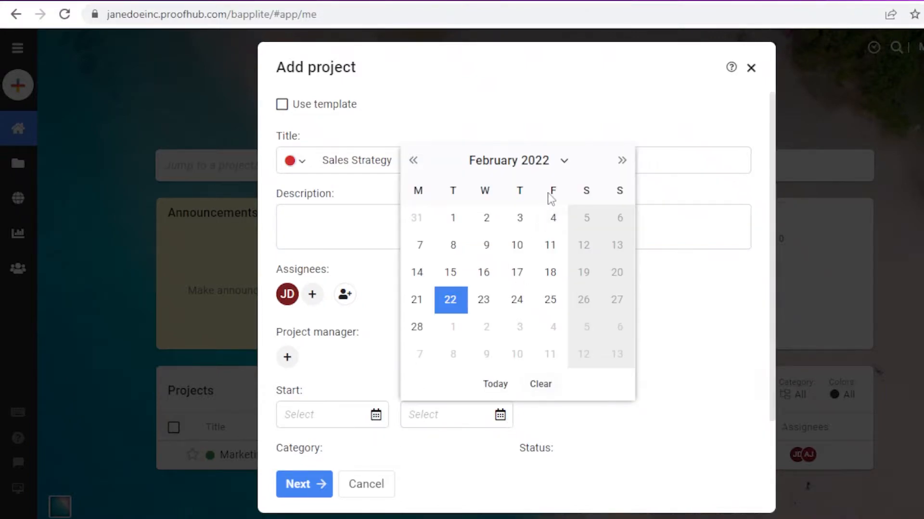
pyautogui.click(563, 162)
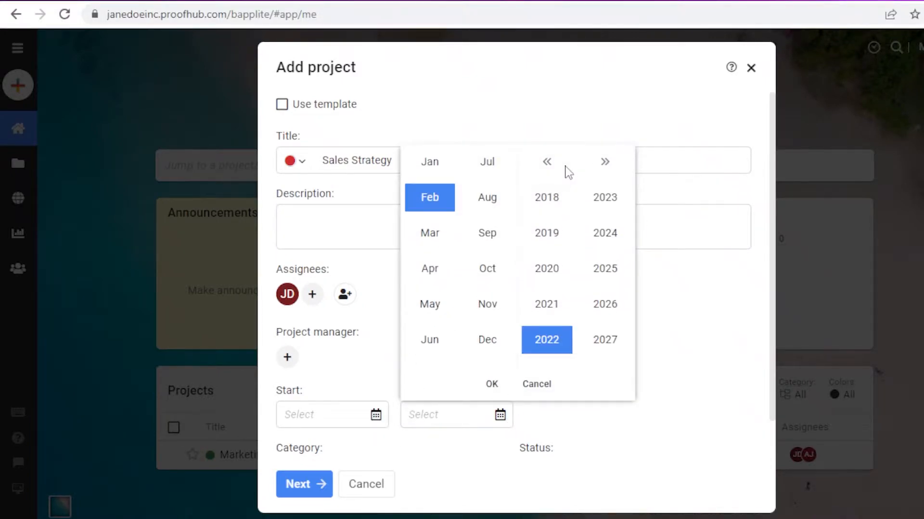
pyautogui.click(499, 201)
pyautogui.click(725, 281)
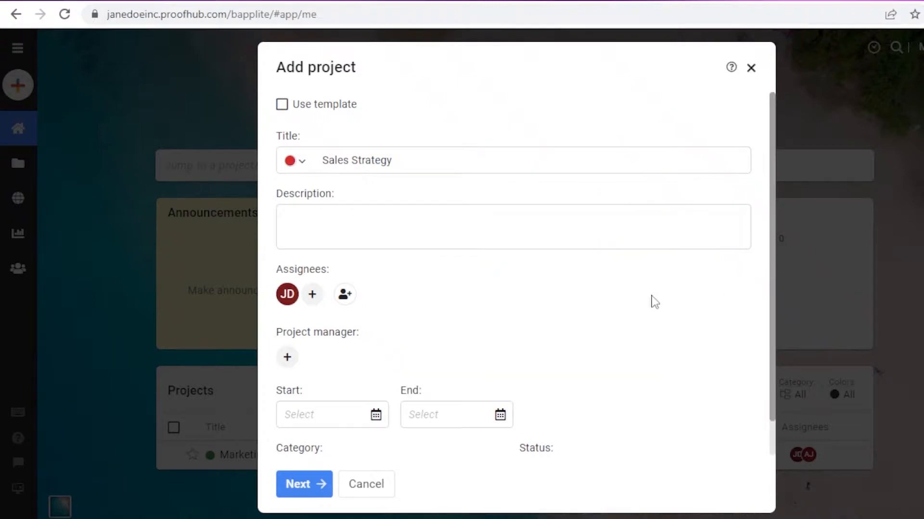
# Set the Sales Strategy project's end date to 03/24/2022
pyautogui.click(487, 420)
pyautogui.click(622, 160)
pyautogui.click(517, 301)
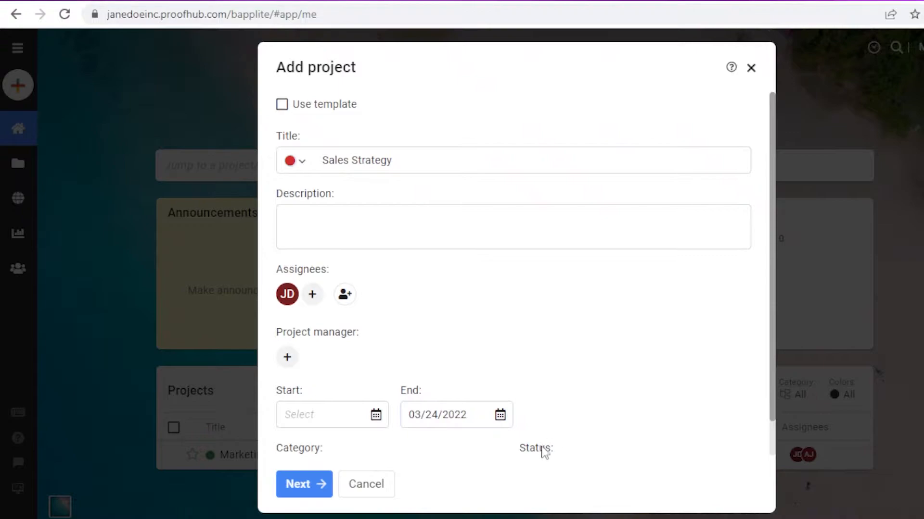
# Create a new category named Bowties Sales for the Sales Strategy project
pyautogui.scroll(-1, 544, 349)
pyautogui.click(335, 436)
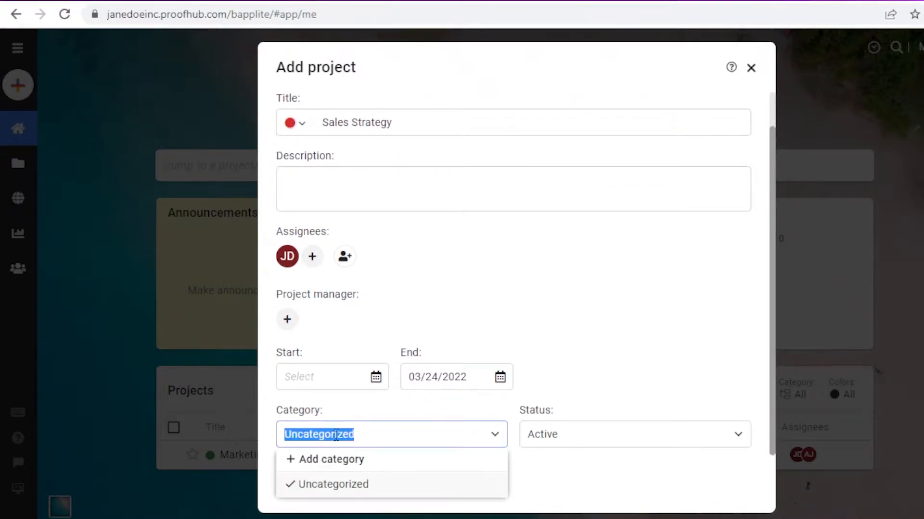
pyautogui.click(356, 462)
pyautogui.scroll(-2, 368, 338)
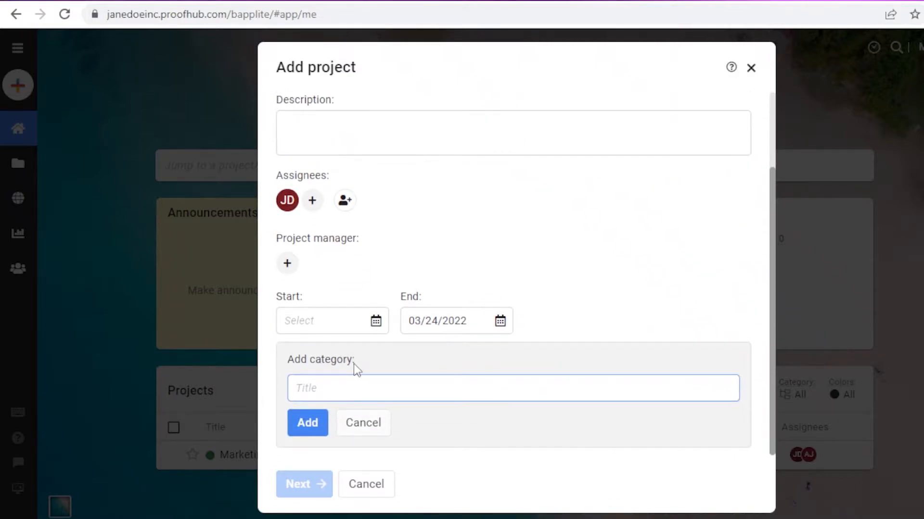
pyautogui.write('Bowti')
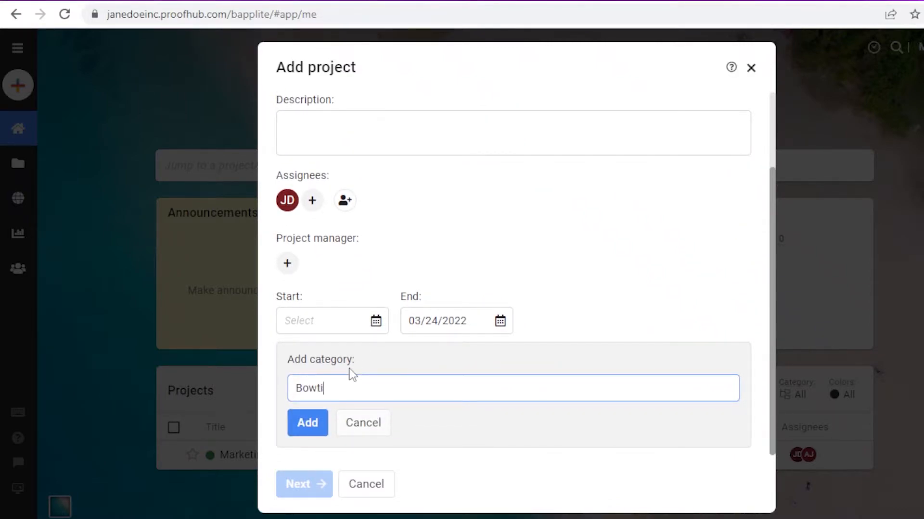
pyautogui.write('es Sales')
pyautogui.press('Return')
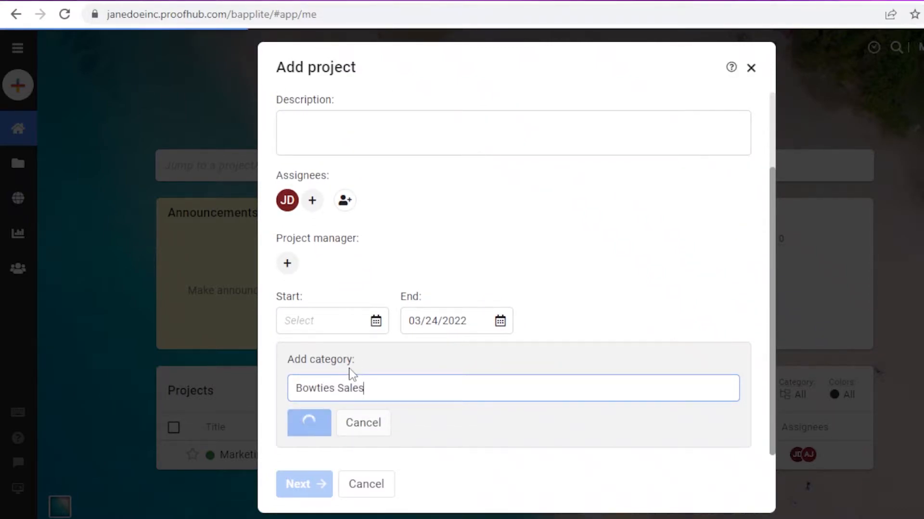
# Create a new project status named Presently Generated for the Sales Strategy project
pyautogui.click(643, 363)
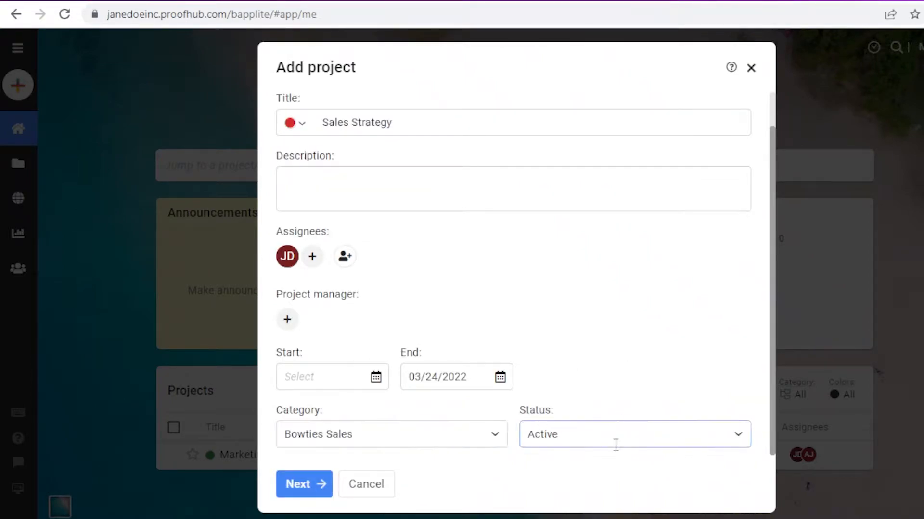
pyautogui.click(616, 442)
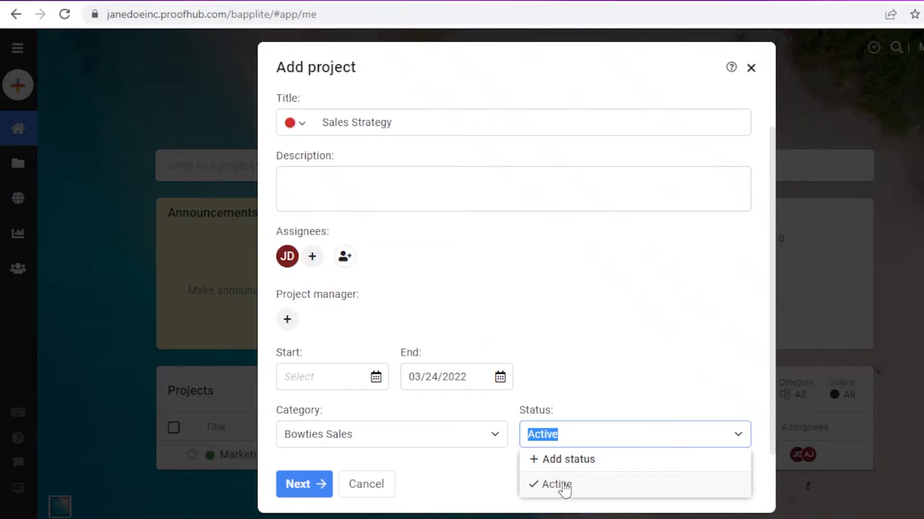
pyautogui.click(563, 462)
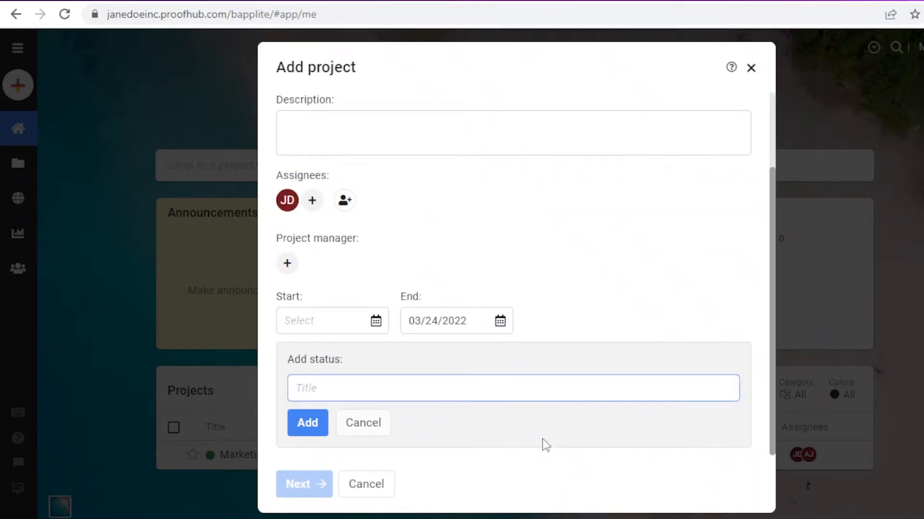
pyautogui.write('Presently Generated')
pyautogui.press('Return')
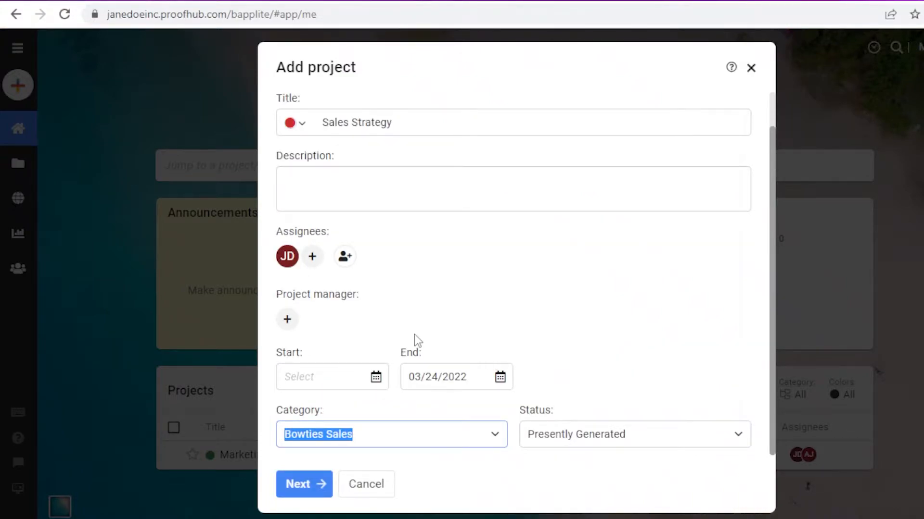
# Turn off the Discussions, Files and Time tabs and add the Sales Strategy project
pyautogui.click(317, 485)
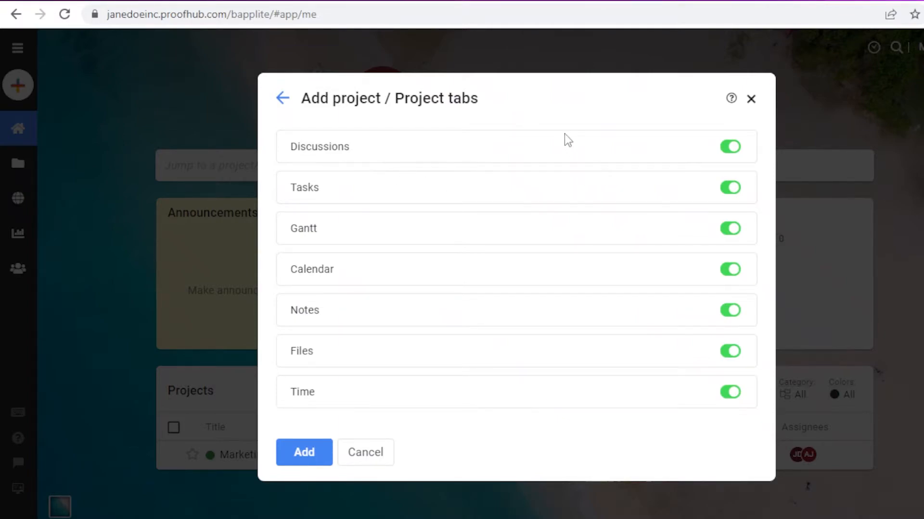
pyautogui.click(564, 391)
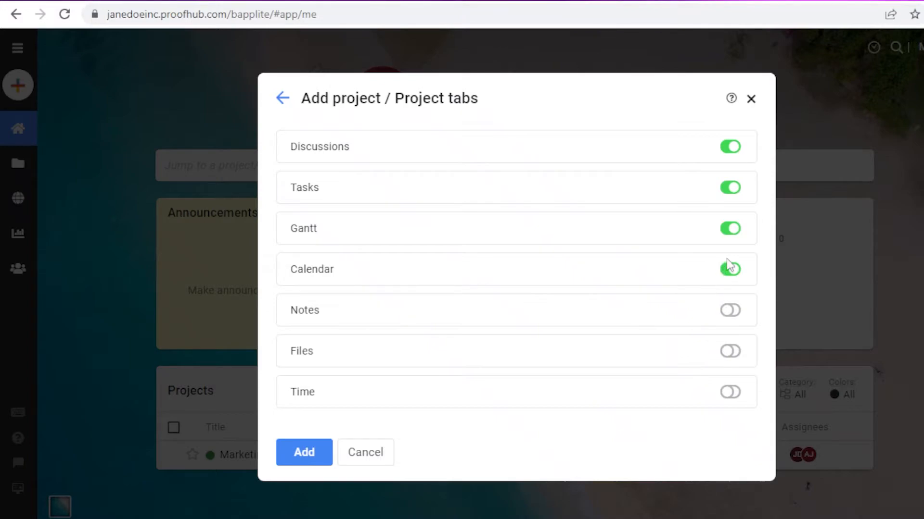
pyautogui.click(728, 308)
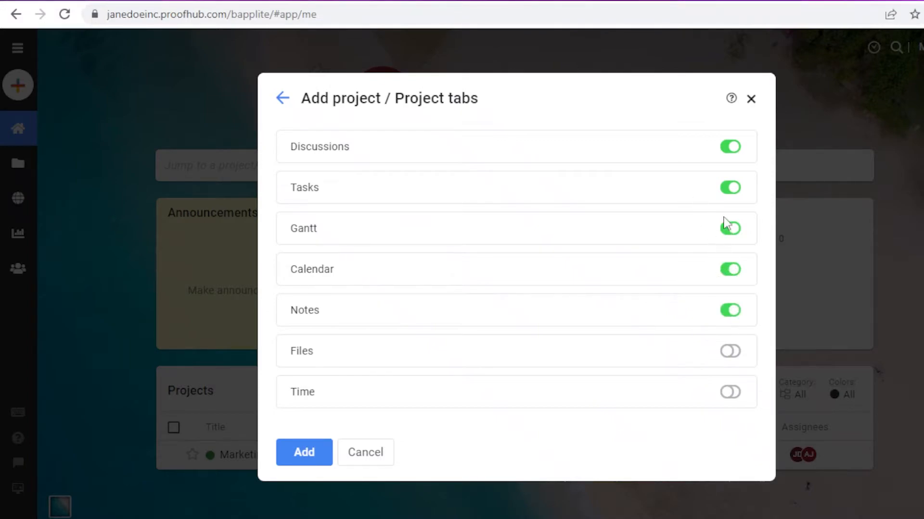
pyautogui.click(741, 147)
pyautogui.click(311, 453)
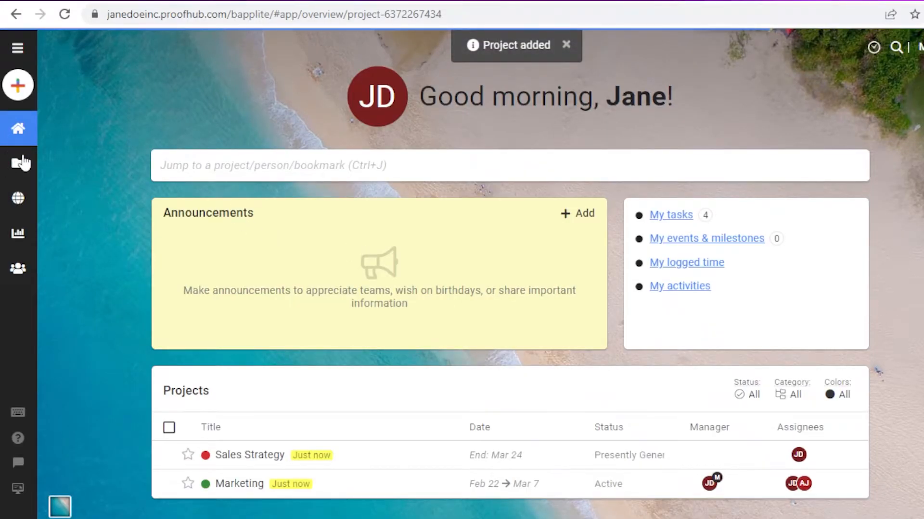
# Open the tasks section of the Sales Strategy project from the projects list
pyautogui.click(19, 158)
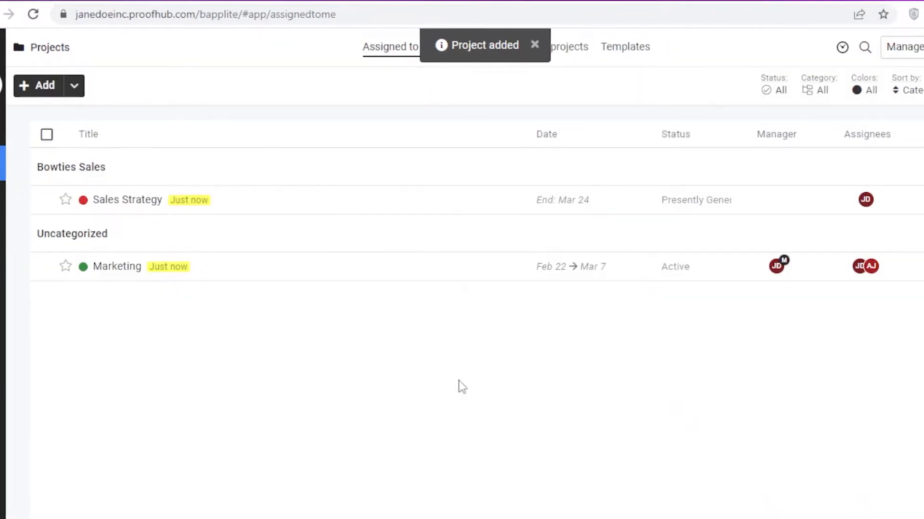
pyautogui.moveTo(144, 199)
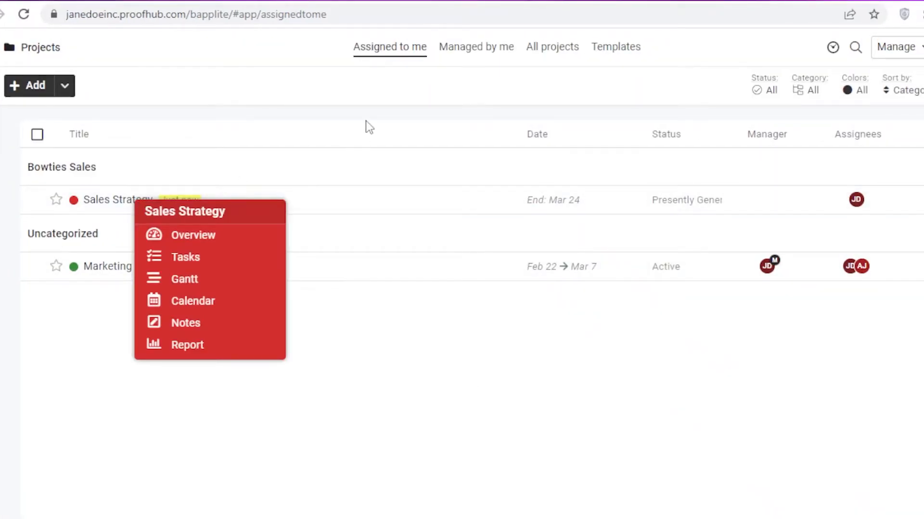
pyautogui.click(176, 259)
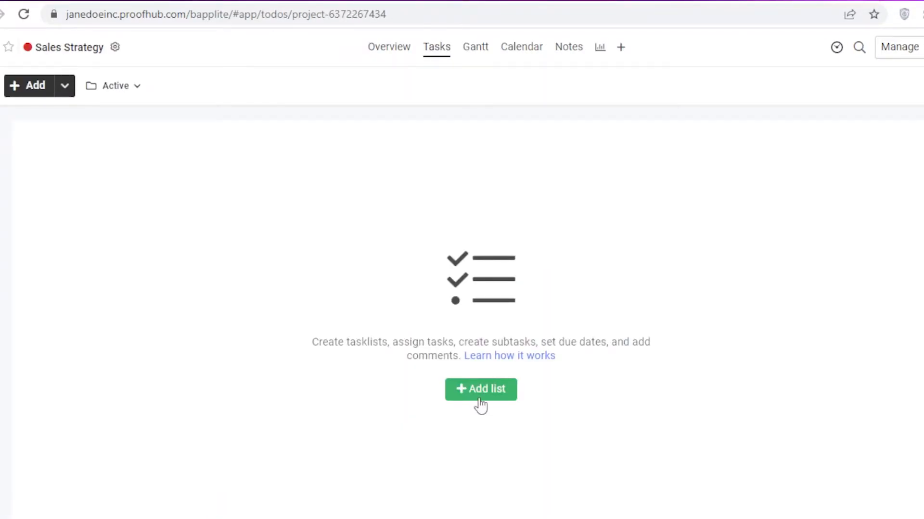
# Add a task list titled Sales Ideas\ with the basic workflow to the Sales Strategy project
pyautogui.click(475, 393)
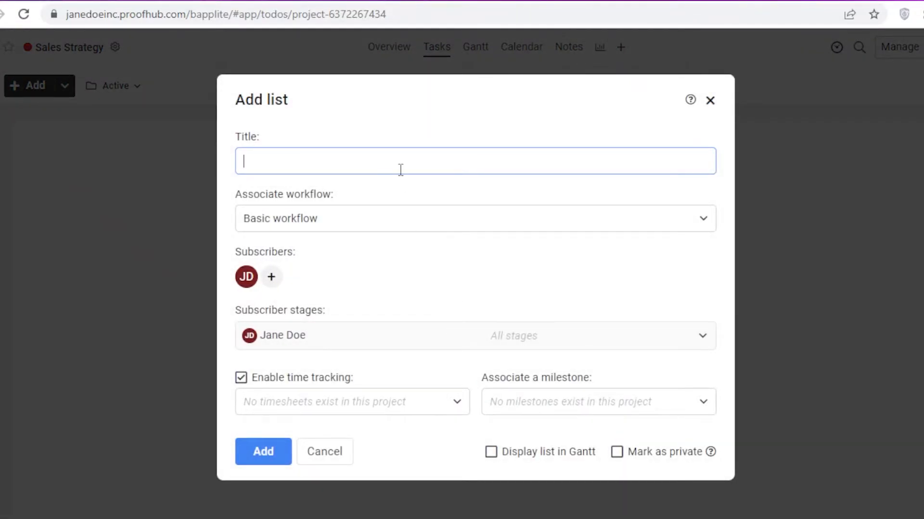
pyautogui.click(710, 100)
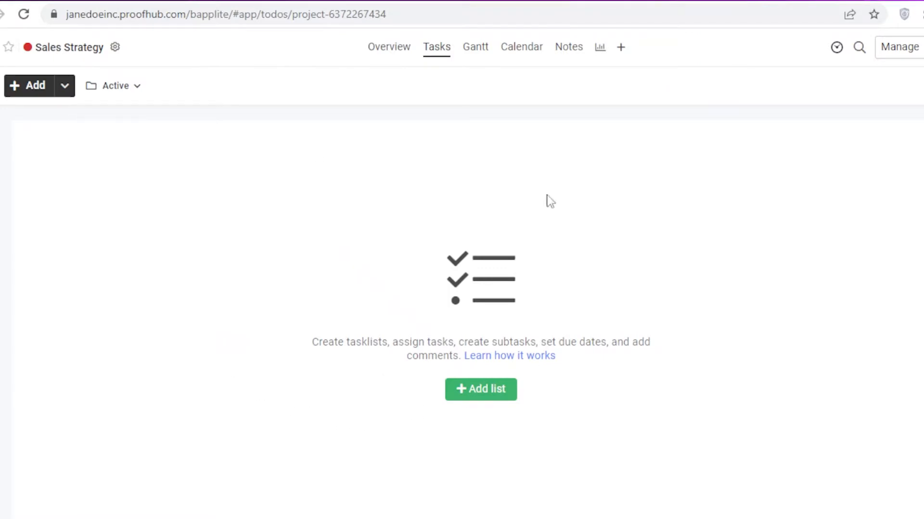
pyautogui.click(478, 392)
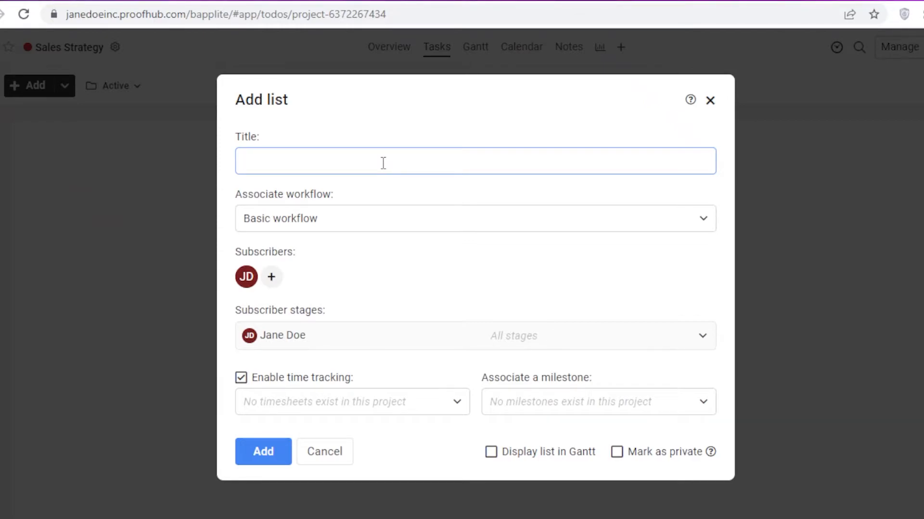
pyautogui.write('Sales IKd')
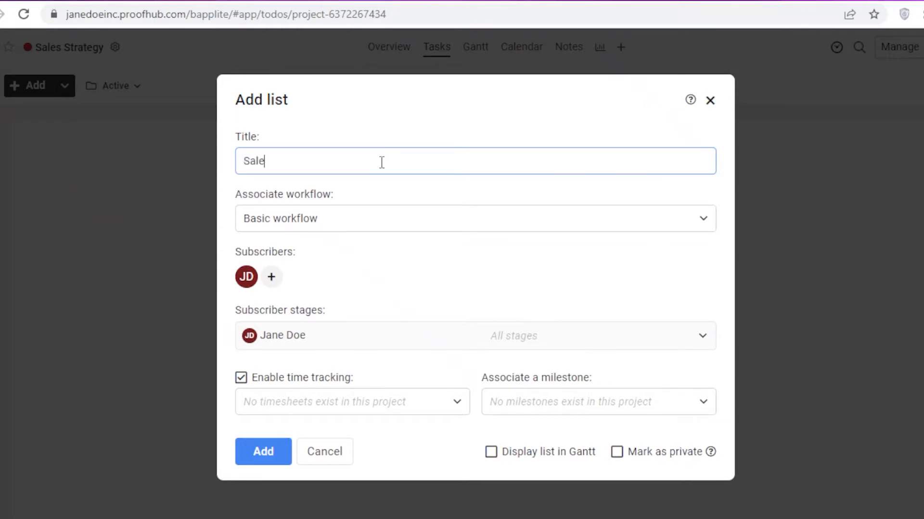
pyautogui.press('BackSpace')
pyautogui.press('BackSpace')
pyautogui.write('deas\\')
pyautogui.press('Return')
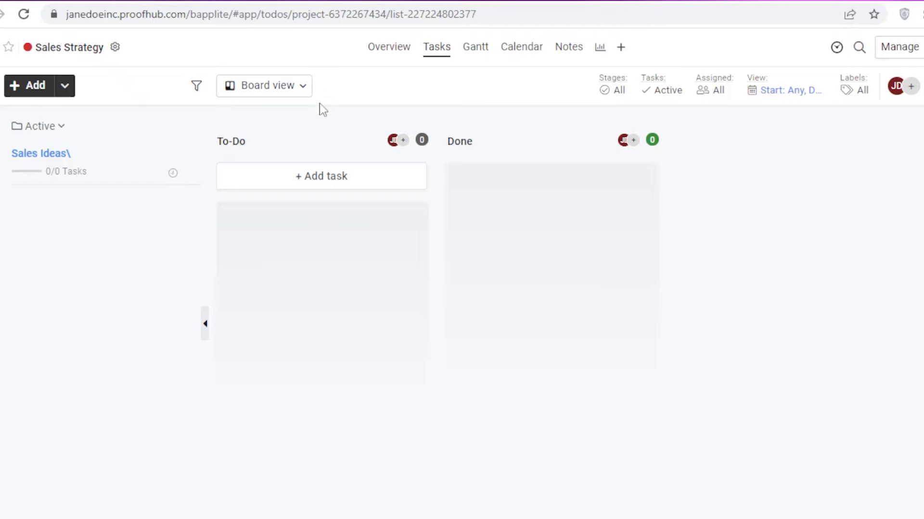
# Rename the To-Do stage of the board as Sales Ideas
pyautogui.click(265, 143)
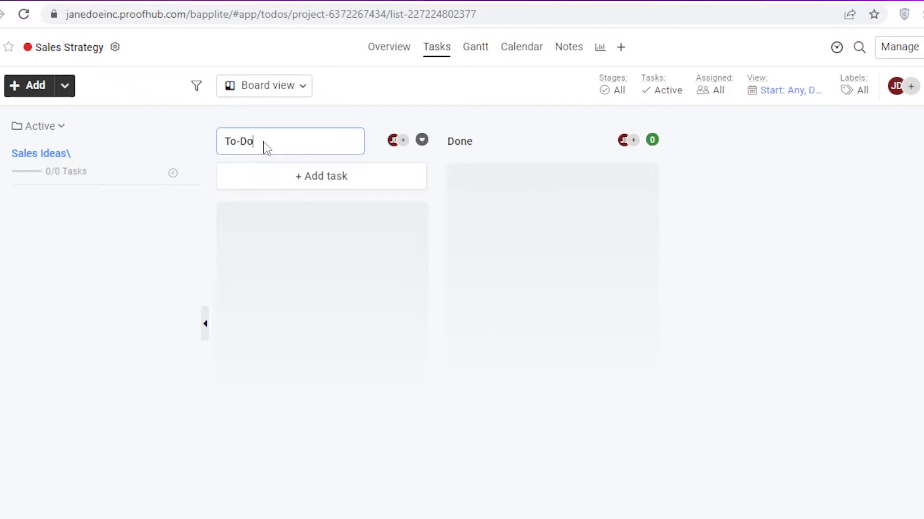
pyautogui.tripleClick(247, 143)
pyautogui.press('BackSpace')
pyautogui.write('A')
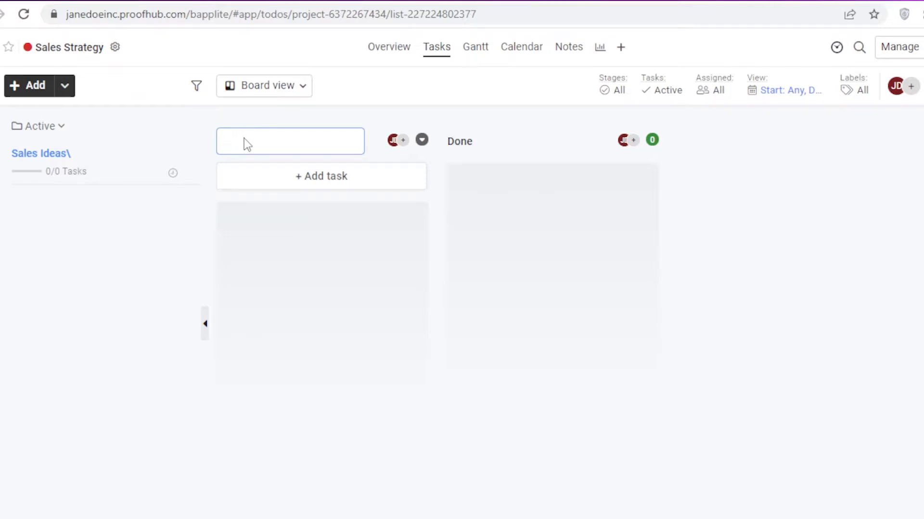
pyautogui.write('Sales Ideas')
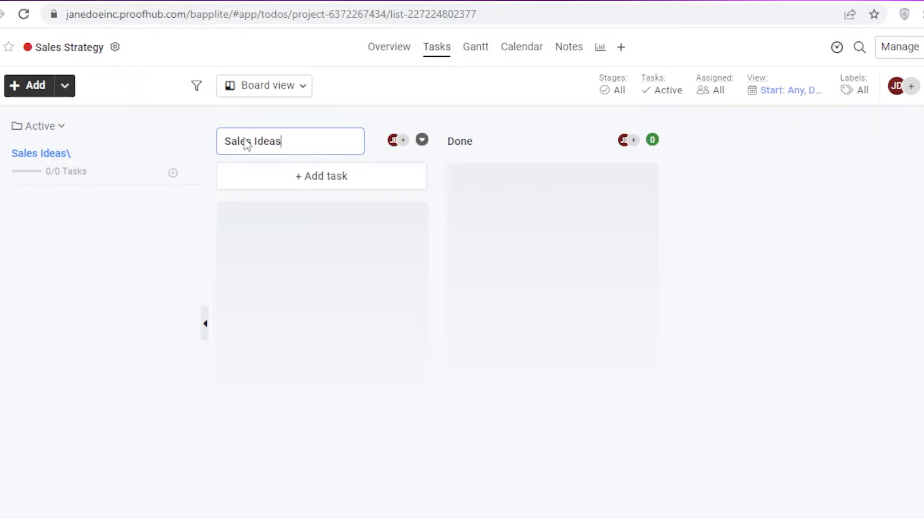
pyautogui.press('Return')
# Rename the Done stage of the board as Completed
pyautogui.click(480, 140)
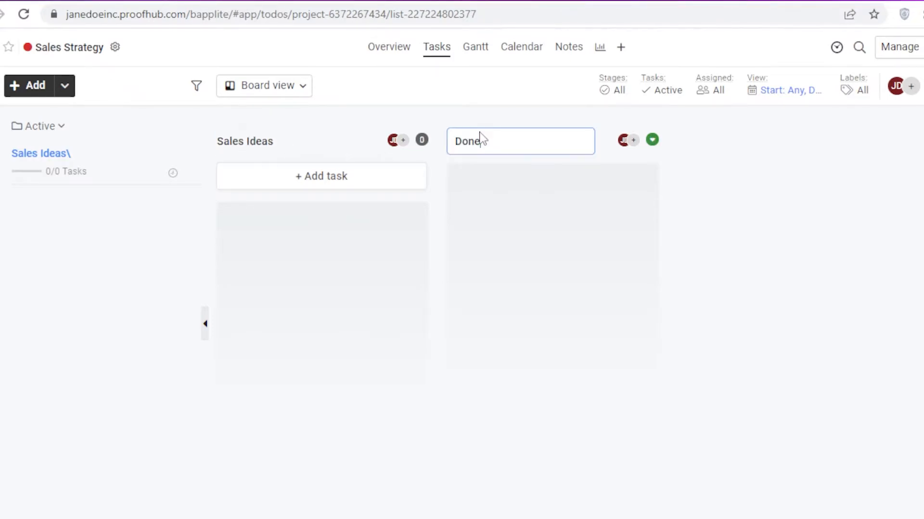
pyautogui.write('On-Going')
pyautogui.press('Return')
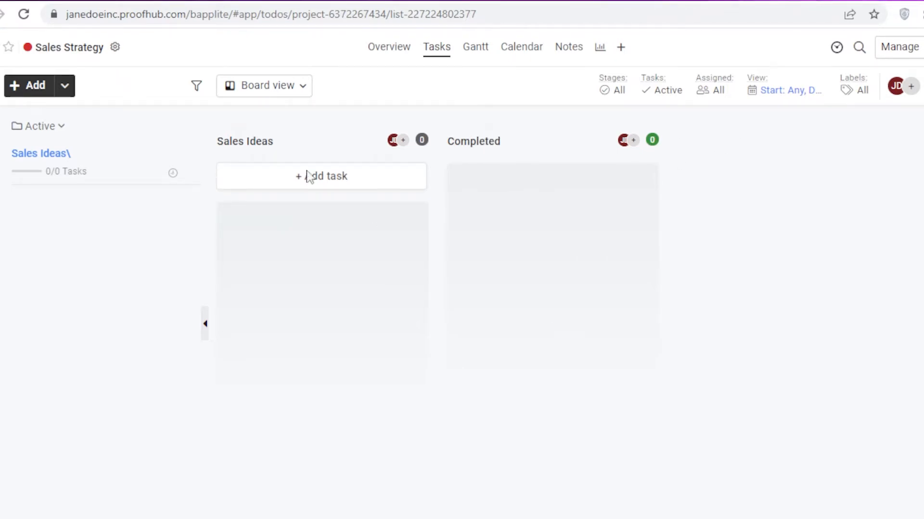
# Add a second task list titled On-Going to the Sales Strategy project
pyautogui.click(66, 86)
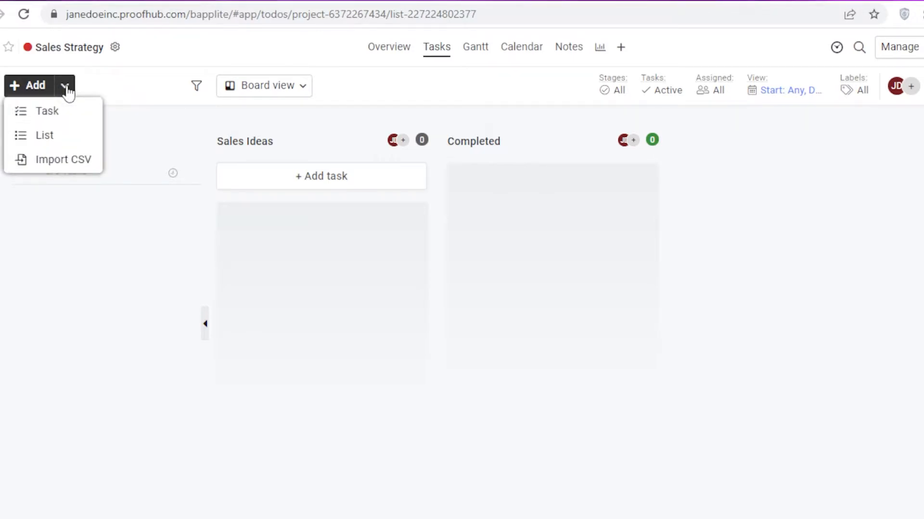
pyautogui.click(79, 137)
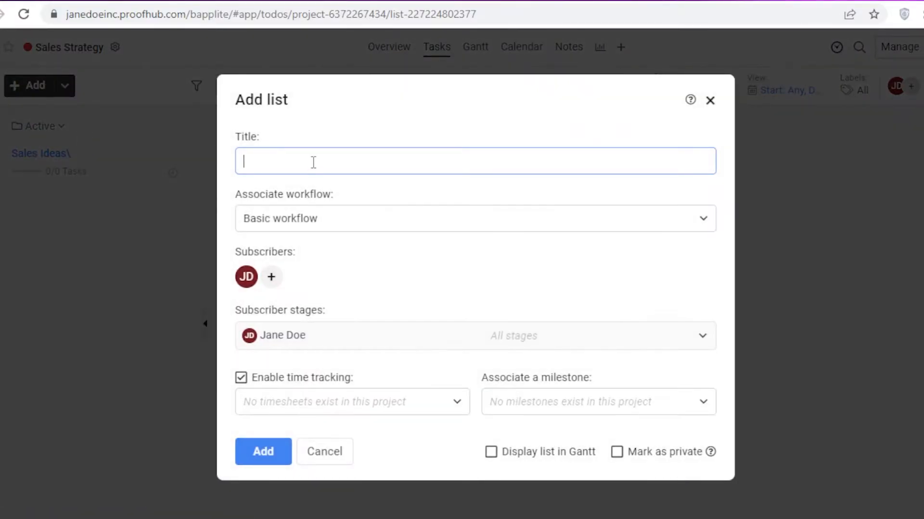
pyautogui.write('On-Going')
pyautogui.press('Return')
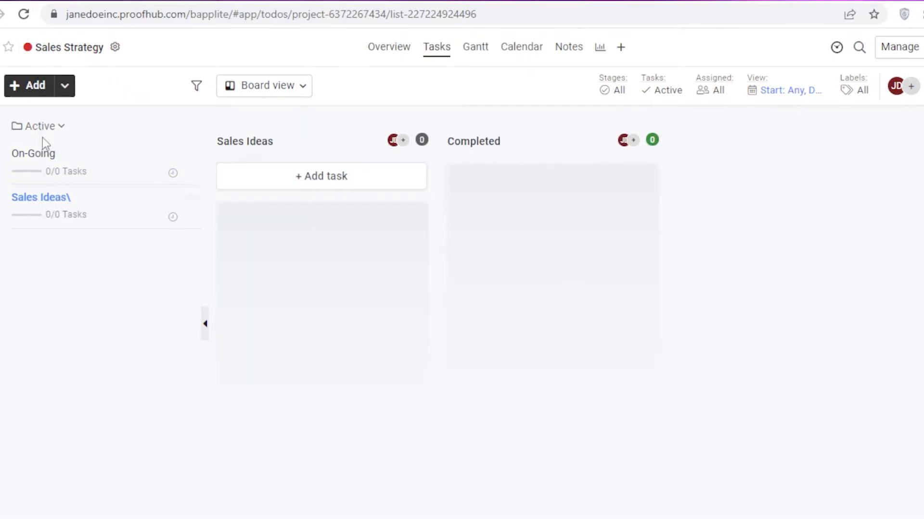
# Add a third task list titled Completed to the Sales Strategy project
pyautogui.click(65, 86)
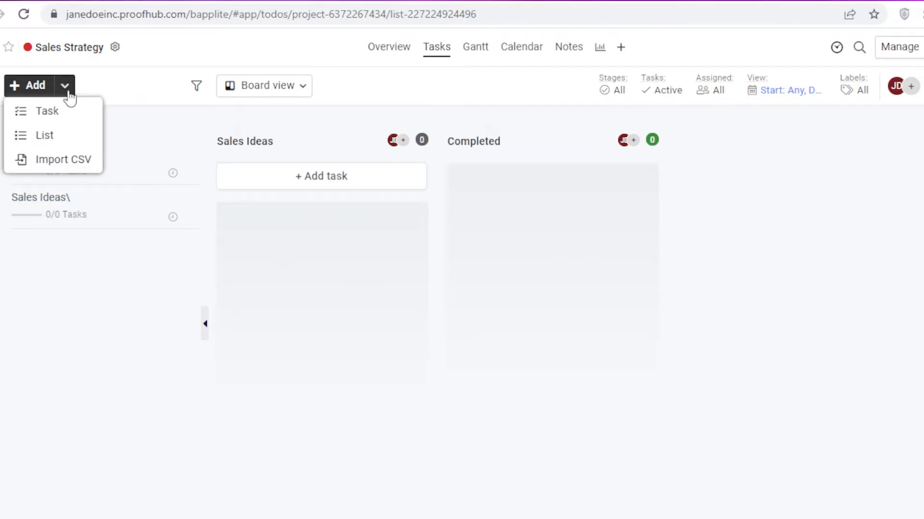
pyautogui.click(65, 135)
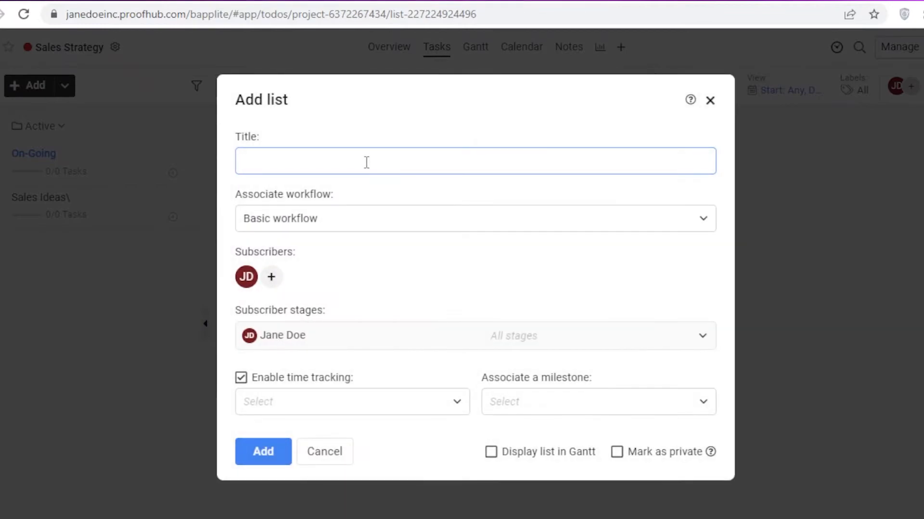
pyautogui.write('Complet')
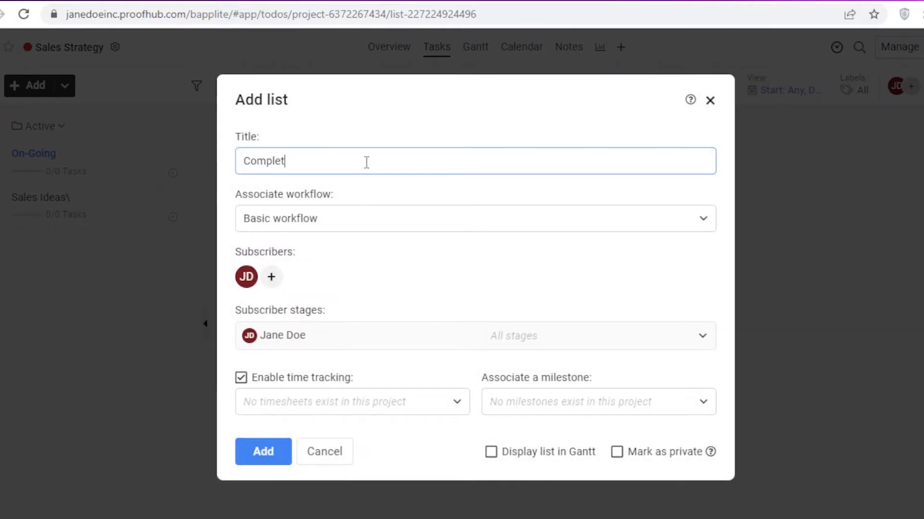
pyautogui.write('ed')
pyautogui.press('Return')
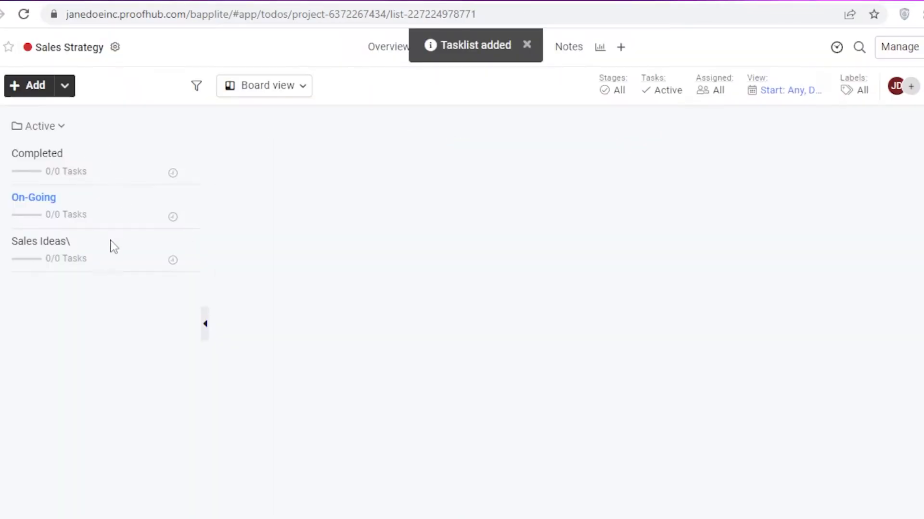
# Switch between the Completed, On-Going and Sales Ideas\ lists to examine each one's board stages
pyautogui.click(127, 268)
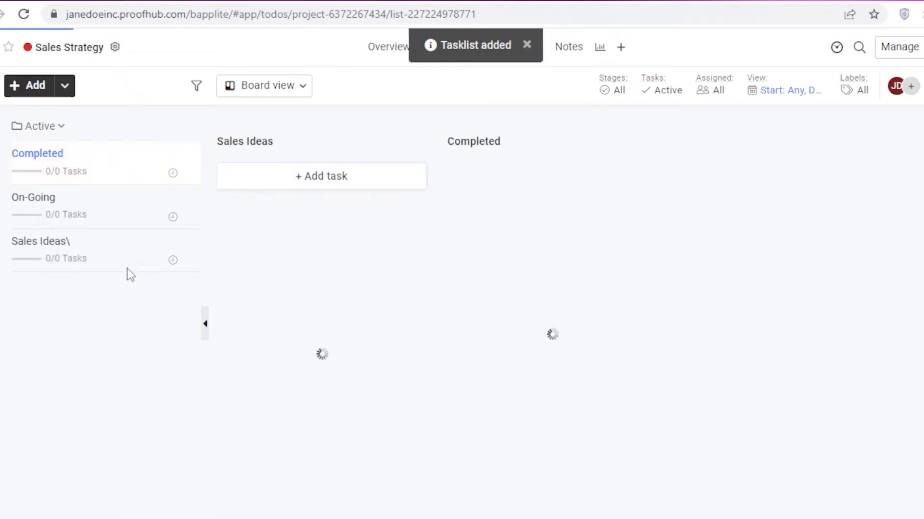
pyautogui.click(113, 189)
pyautogui.click(93, 173)
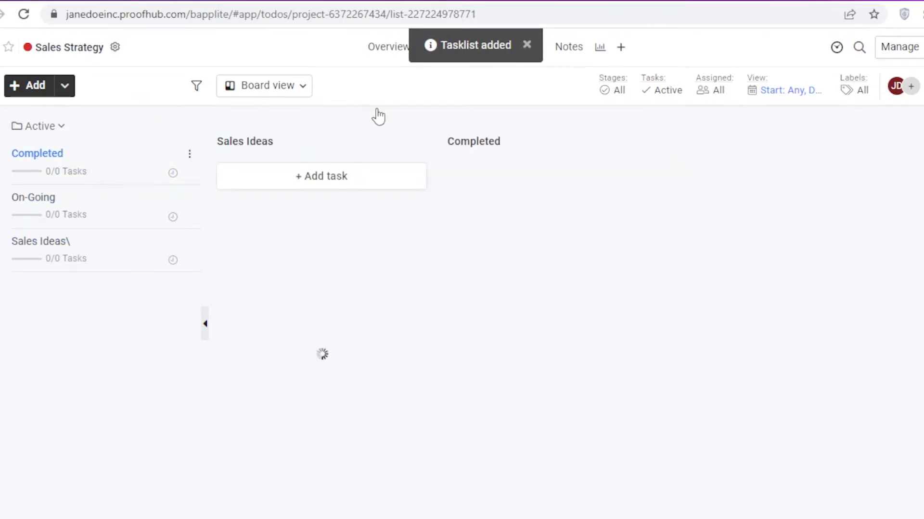
pyautogui.click(115, 214)
pyautogui.click(37, 258)
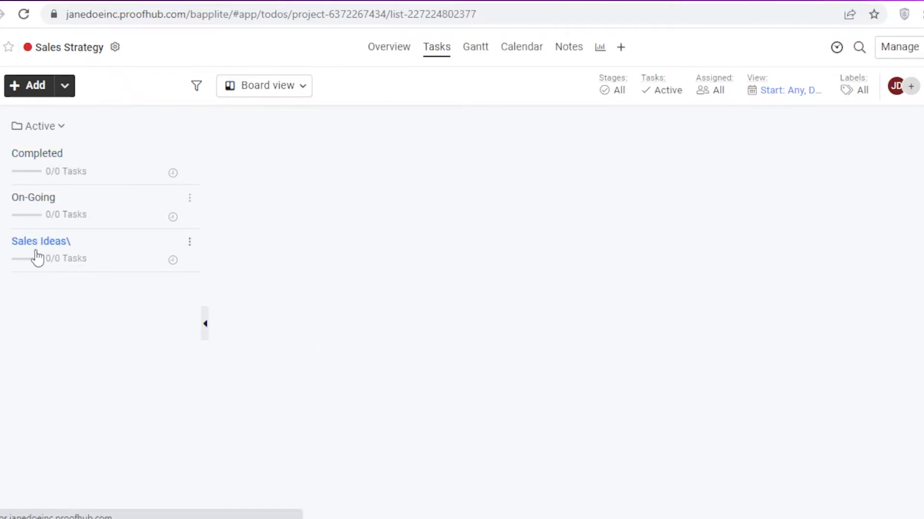
pyautogui.click(25, 215)
pyautogui.click(53, 171)
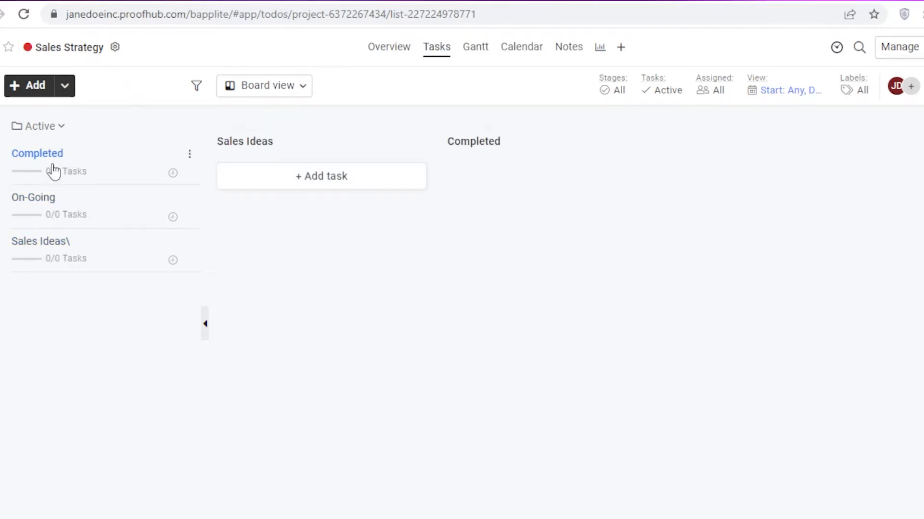
pyautogui.click(50, 246)
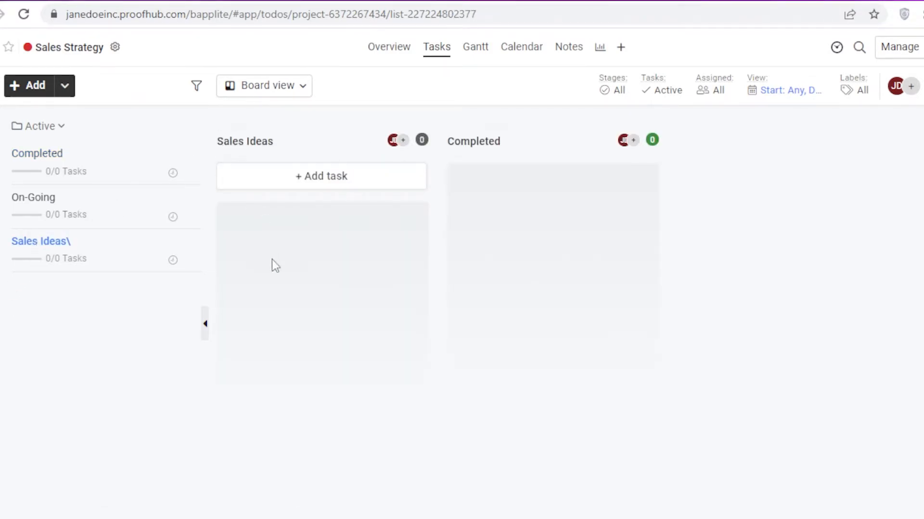
# Try to clear the name of the Completed stage on the Sales Ideas\ board
pyautogui.click(495, 150)
pyautogui.click(557, 151)
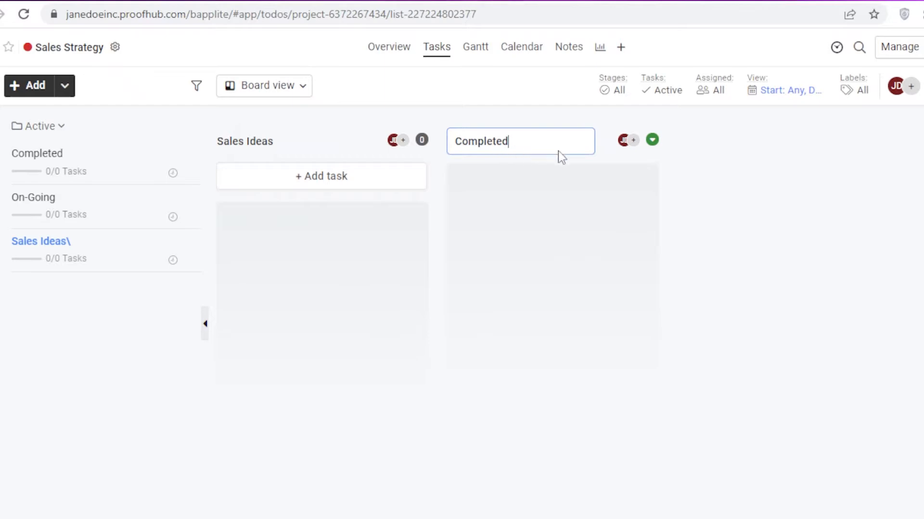
pyautogui.doubleClick(551, 140)
pyautogui.press('BackSpace')
pyautogui.click(709, 201)
pyautogui.click(516, 143)
pyautogui.press('BackSpace')
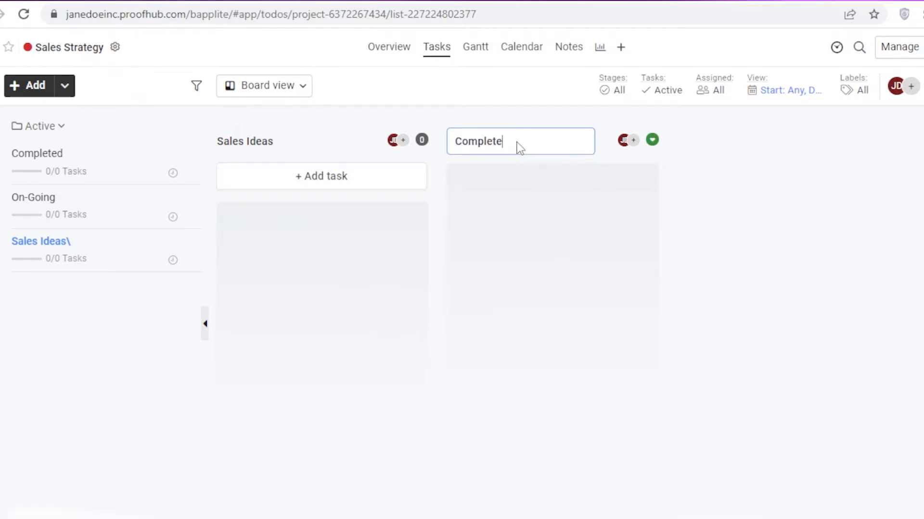
pyautogui.press('BackSpace')
pyautogui.press('BackSpace')
pyautogui.press('BackSpace')
pyautogui.press('BackSpace')
pyautogui.press('BackSpace')
pyautogui.press('BackSpace')
pyautogui.press('BackSpace')
pyautogui.press('BackSpace')
pyautogui.click(662, 146)
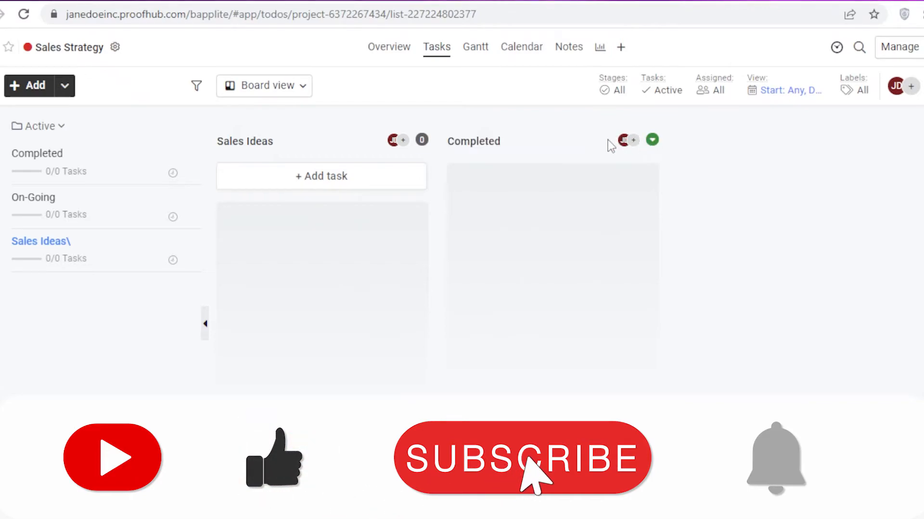
pyautogui.click(484, 141)
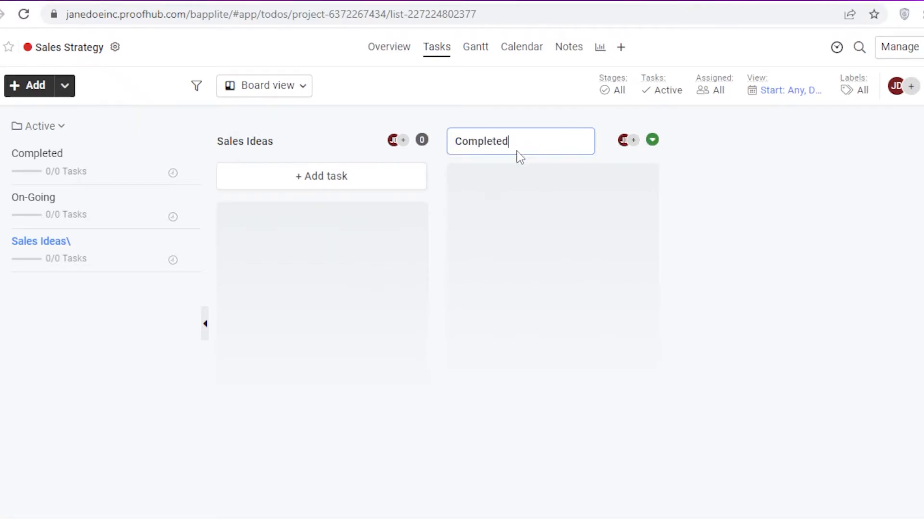
# Switch to the On-Going list and delete the Sales Ideas\ task list from the project
pyautogui.click(140, 214)
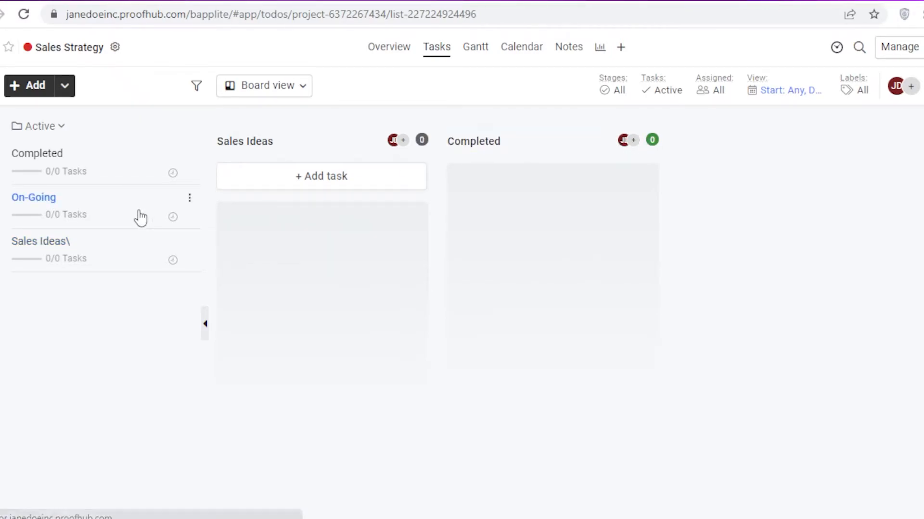
pyautogui.click(189, 200)
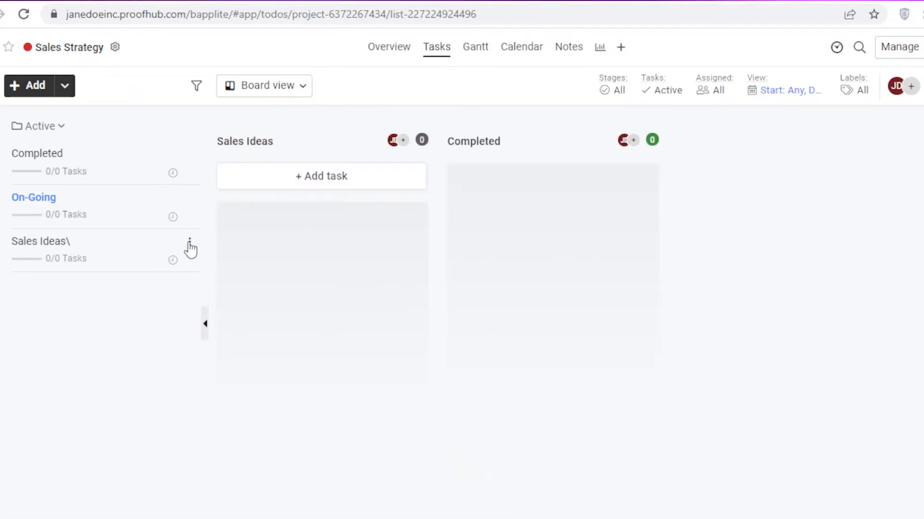
pyautogui.click(190, 242)
pyautogui.click(30, 251)
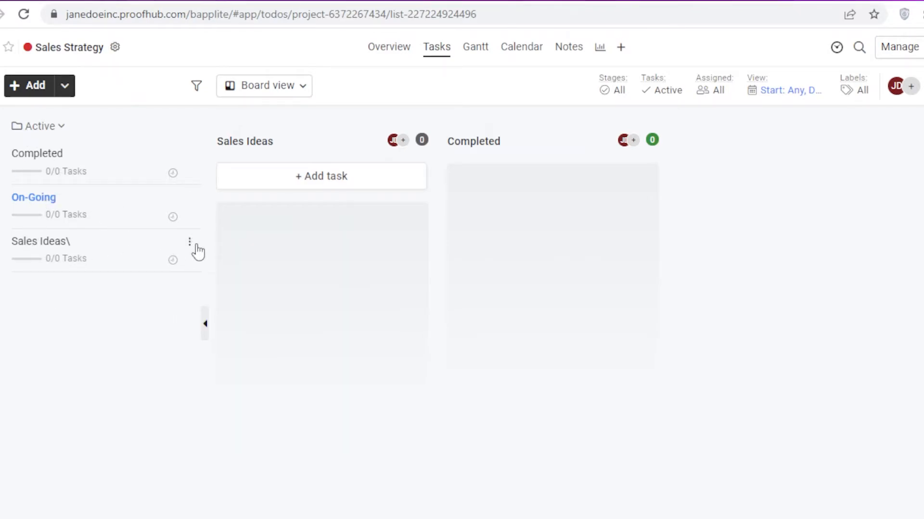
pyautogui.click(189, 243)
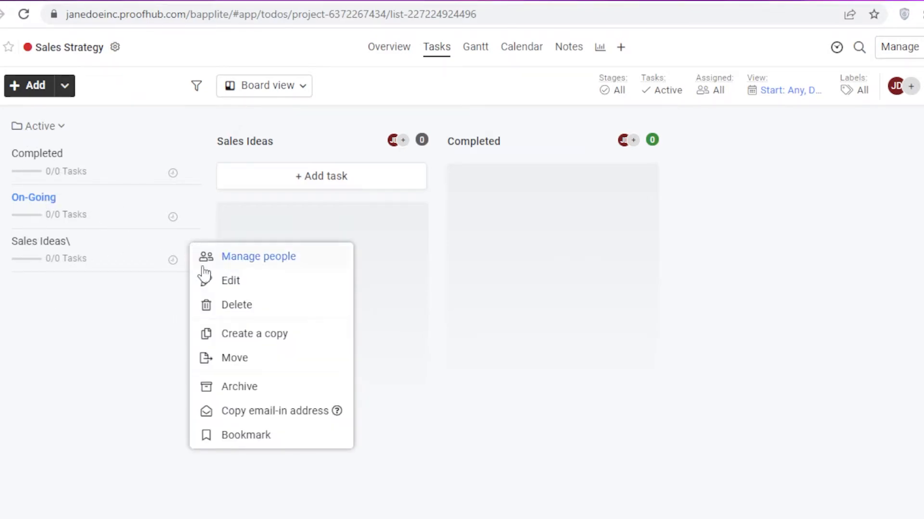
pyautogui.click(225, 308)
pyautogui.click(343, 353)
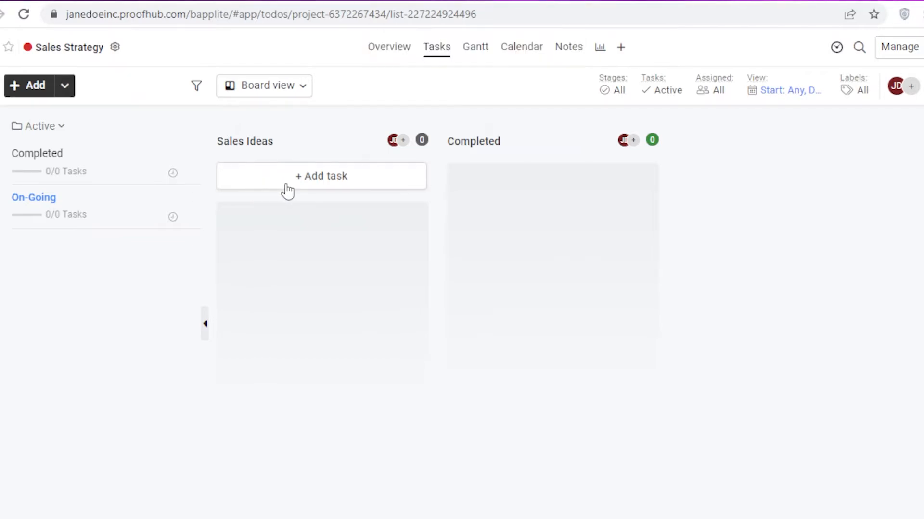
# Rename the Completed stage on the On-Going board as Marketing Ideas
pyautogui.click(492, 143)
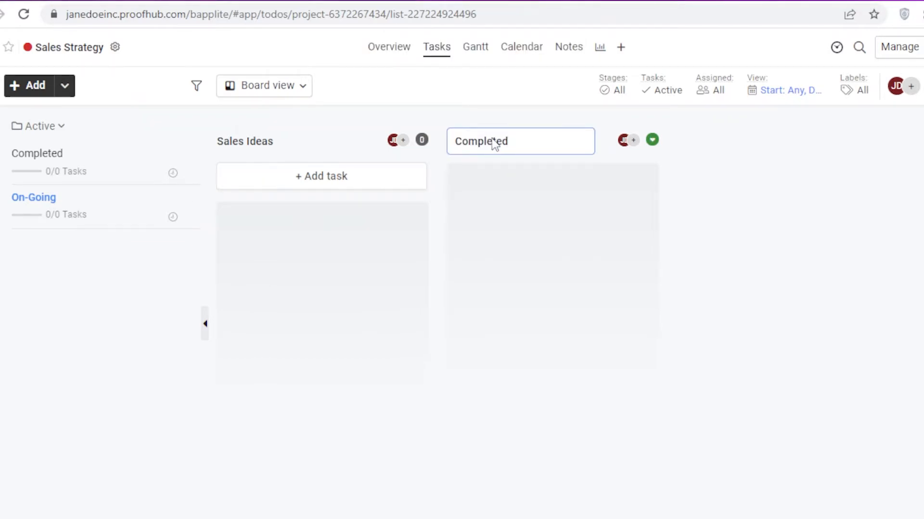
pyautogui.write('Marketing Ideas')
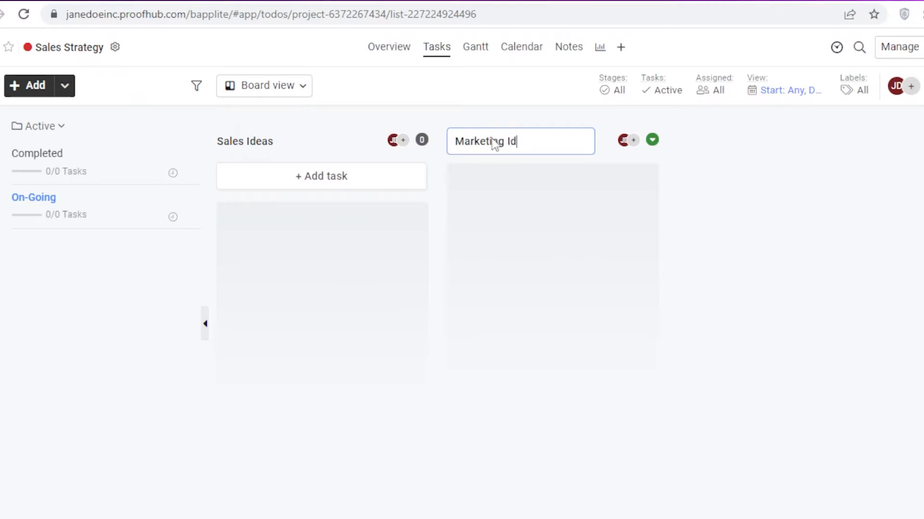
pyautogui.press('Return')
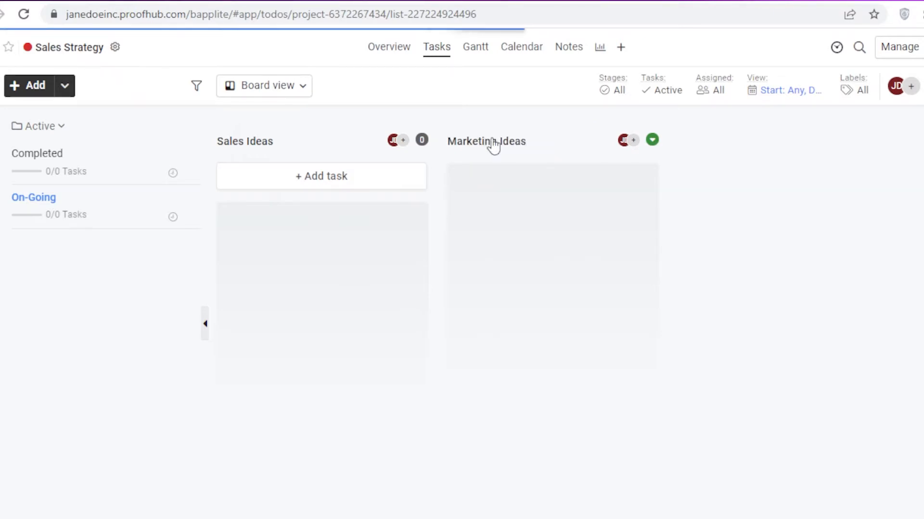
# Add a task titled Door to Door Sales to the Sales Ideas stage and open its details
pyautogui.click(369, 175)
pyautogui.write('A')
pyautogui.press('BackSpace')
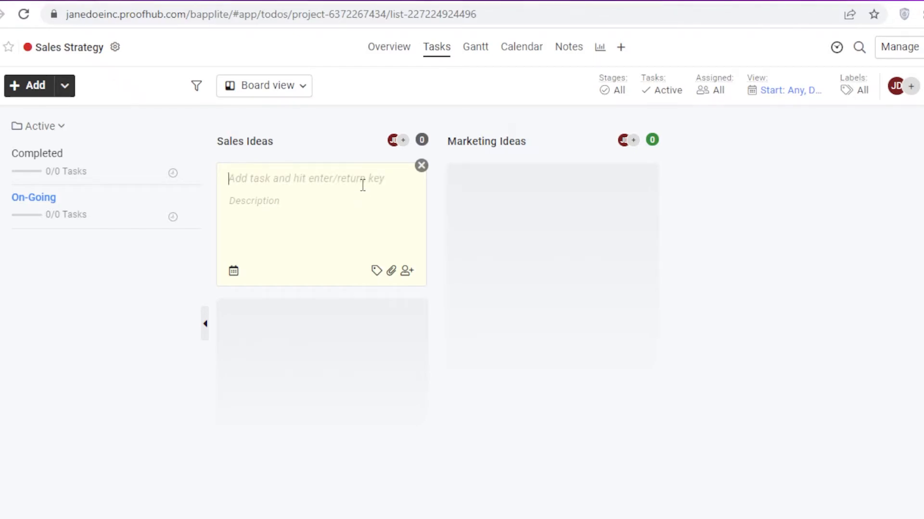
pyautogui.write('Doo')
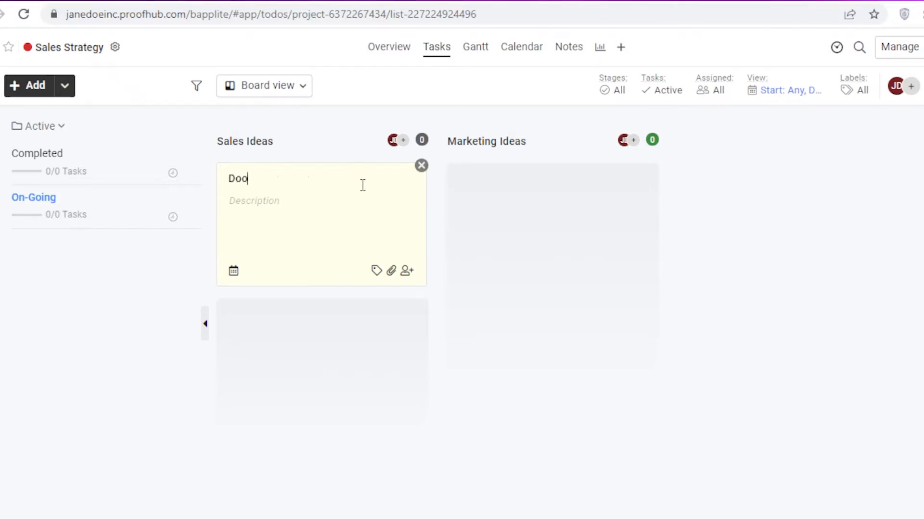
pyautogui.write('r to Door Sales')
pyautogui.press('Return')
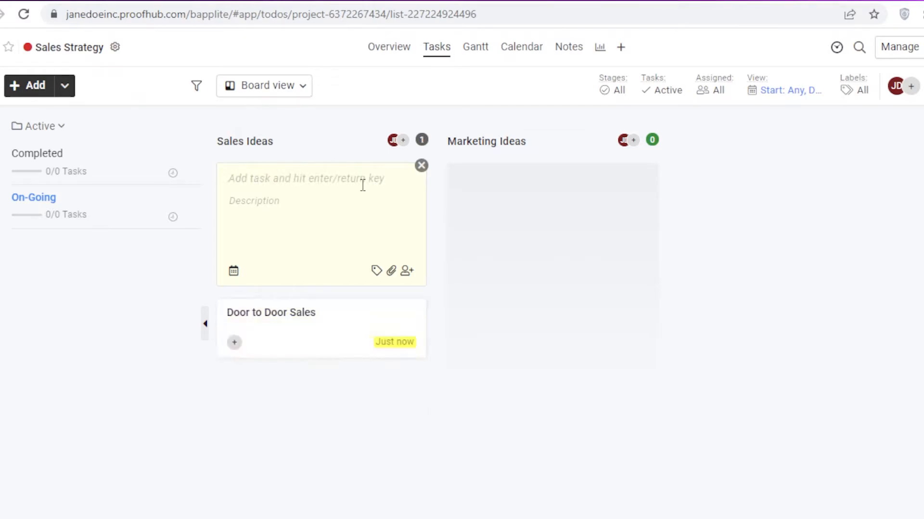
pyautogui.click(326, 331)
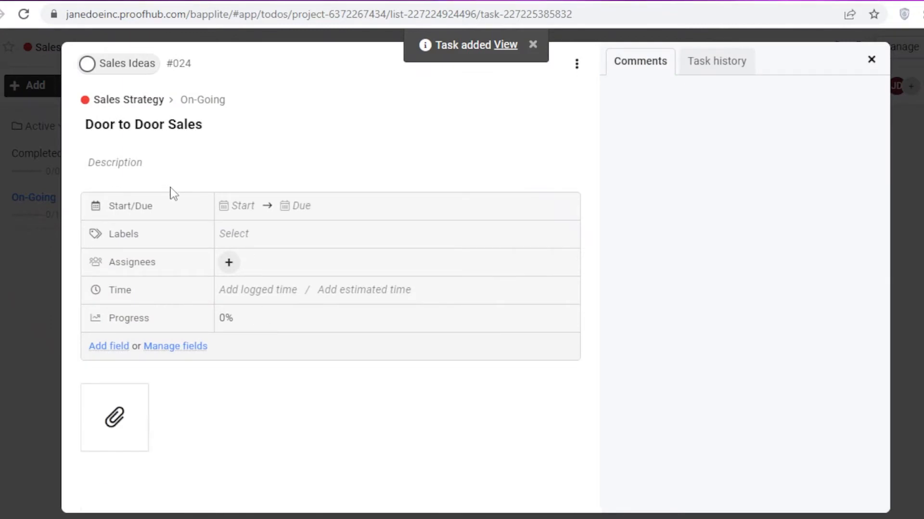
pyautogui.click(259, 242)
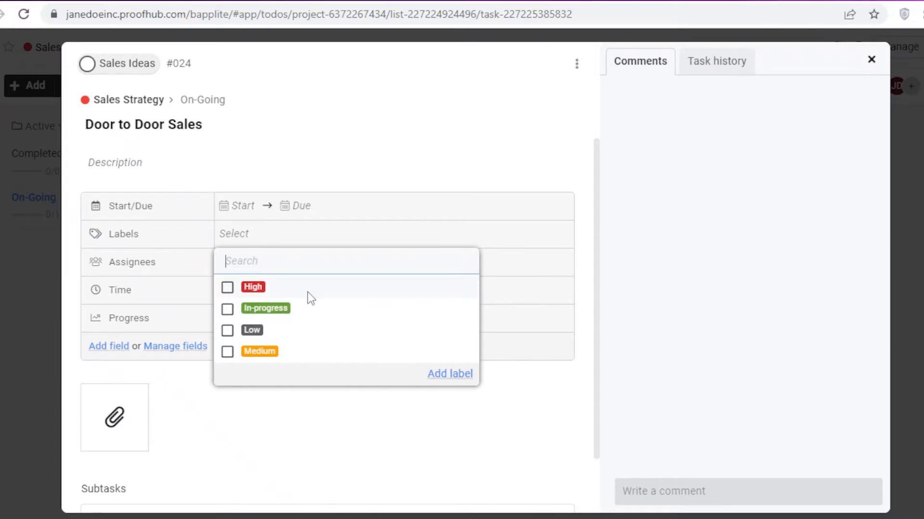
pyautogui.click(257, 235)
pyautogui.click(256, 236)
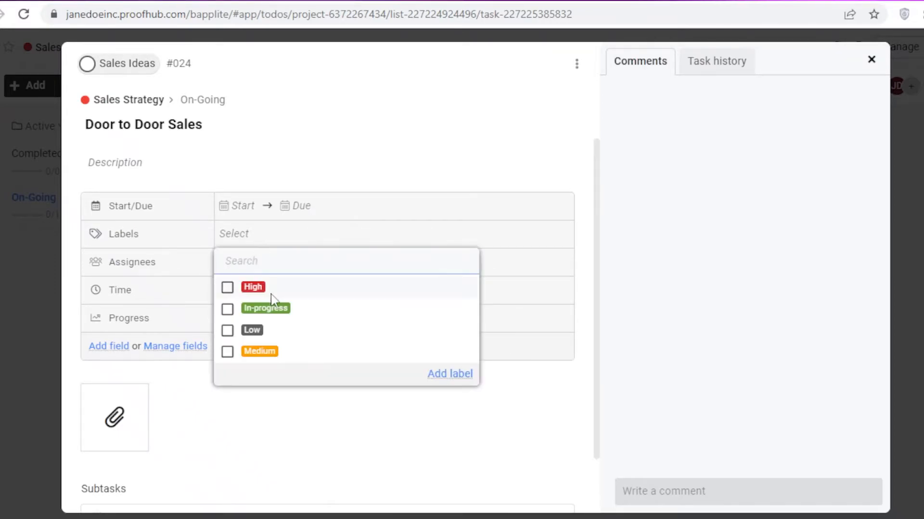
pyautogui.click(460, 376)
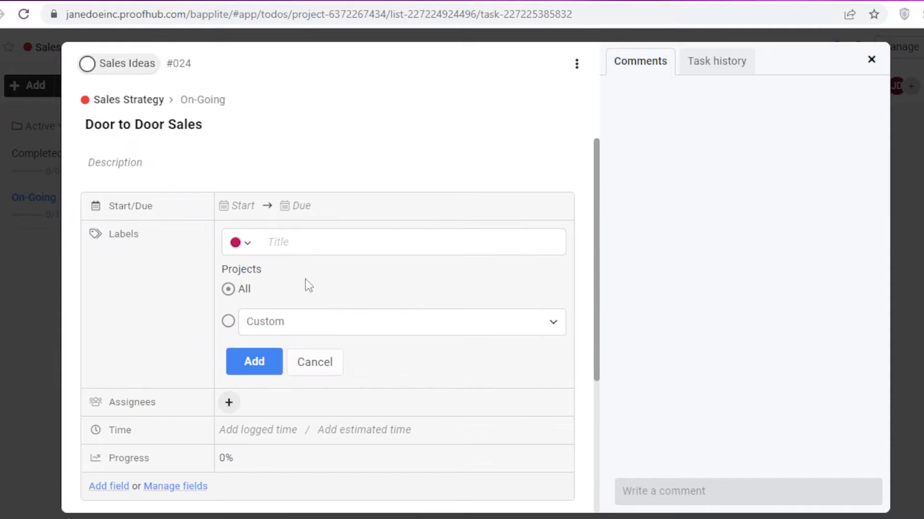
pyautogui.click(309, 365)
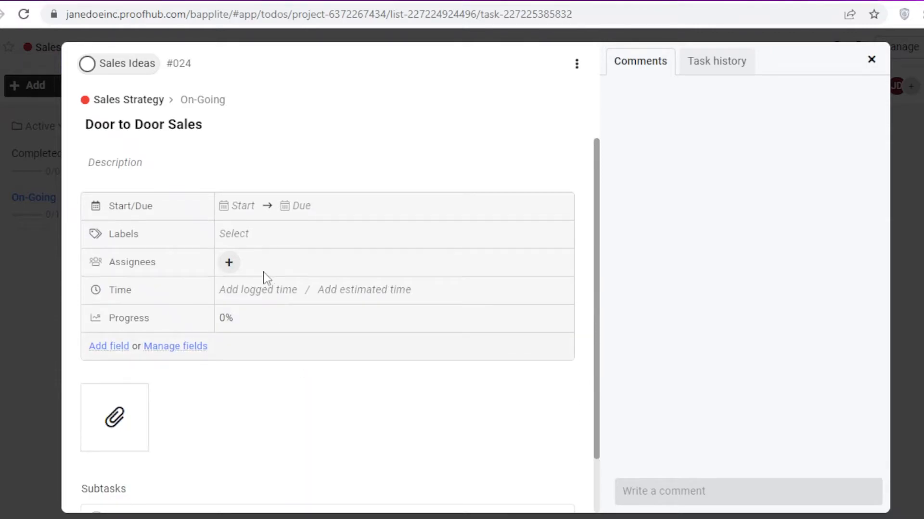
# Give the Door to Door Sales task the Medium label
pyautogui.click(235, 234)
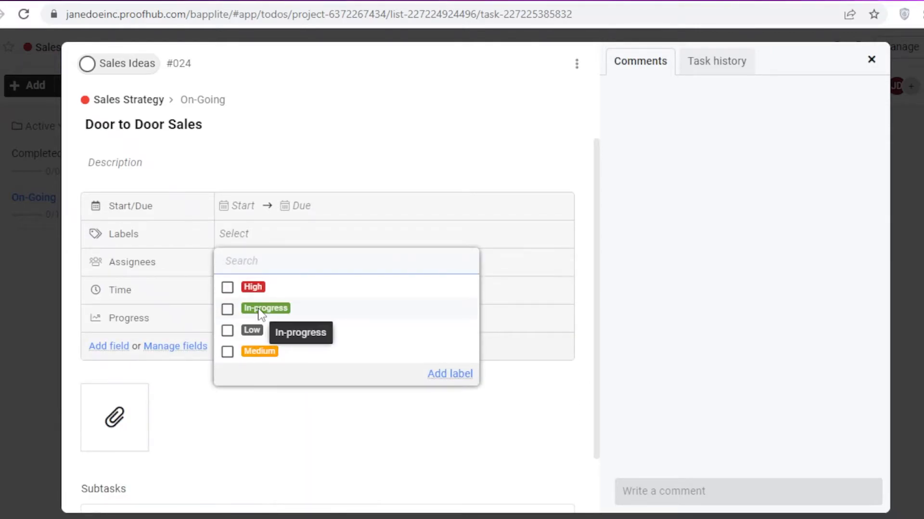
pyautogui.click(266, 352)
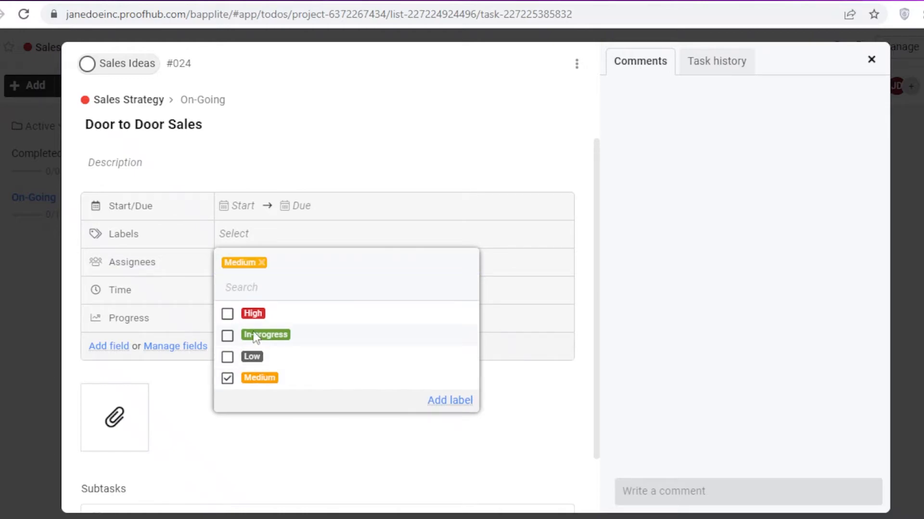
pyautogui.click(366, 216)
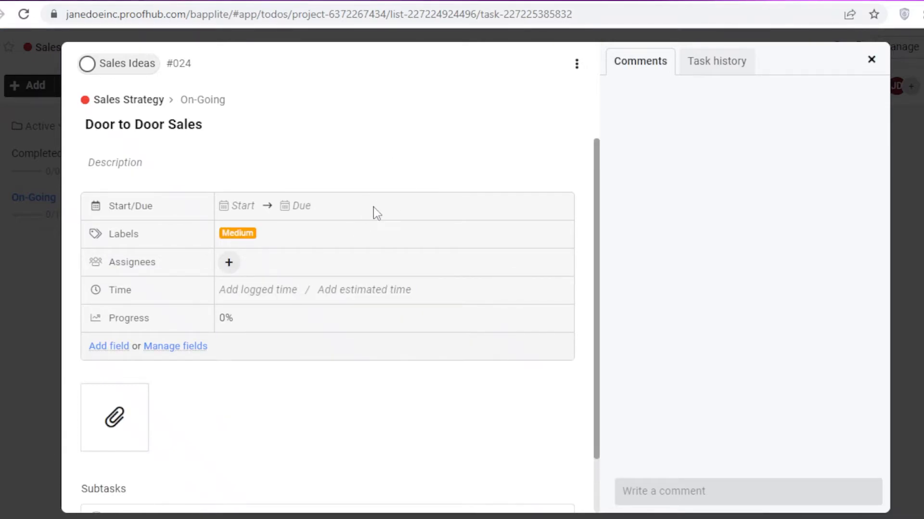
# Look at the assignee choices and the hours and minutes fields of the Door to Door Sales task
pyautogui.click(236, 263)
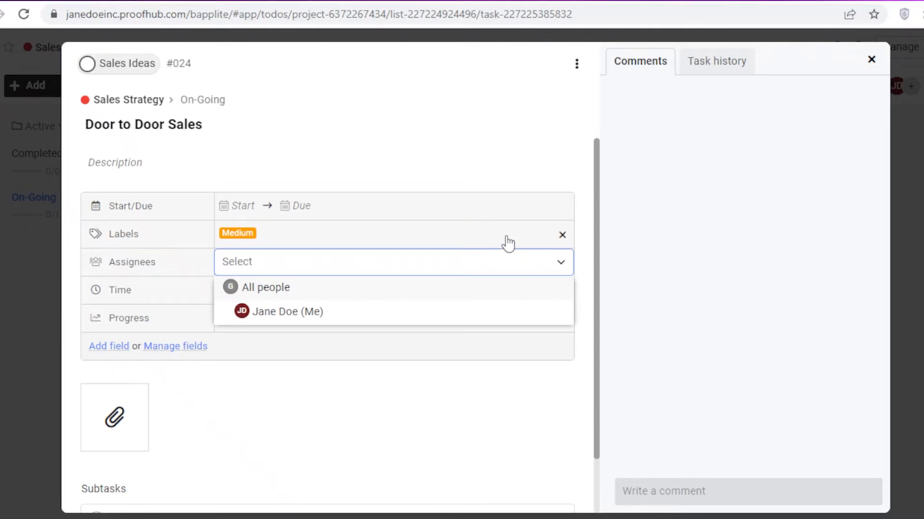
pyautogui.click(332, 291)
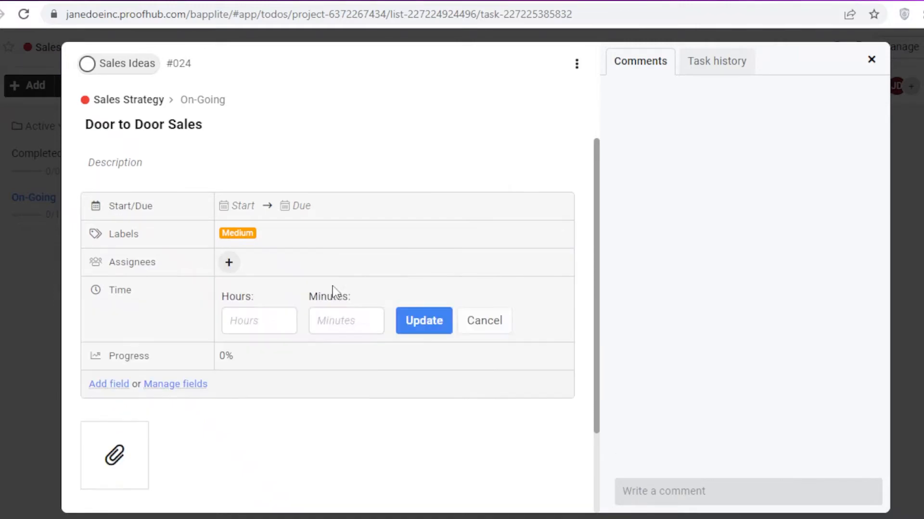
pyautogui.click(328, 328)
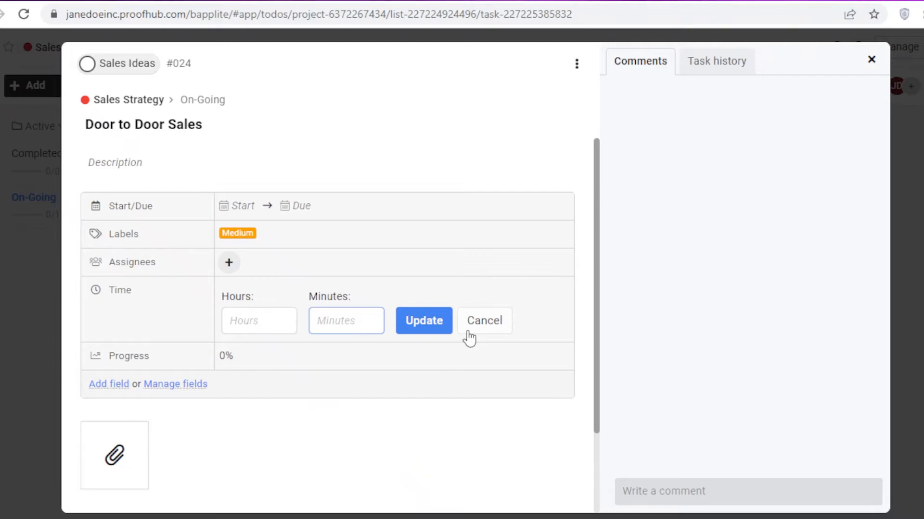
pyautogui.click(233, 316)
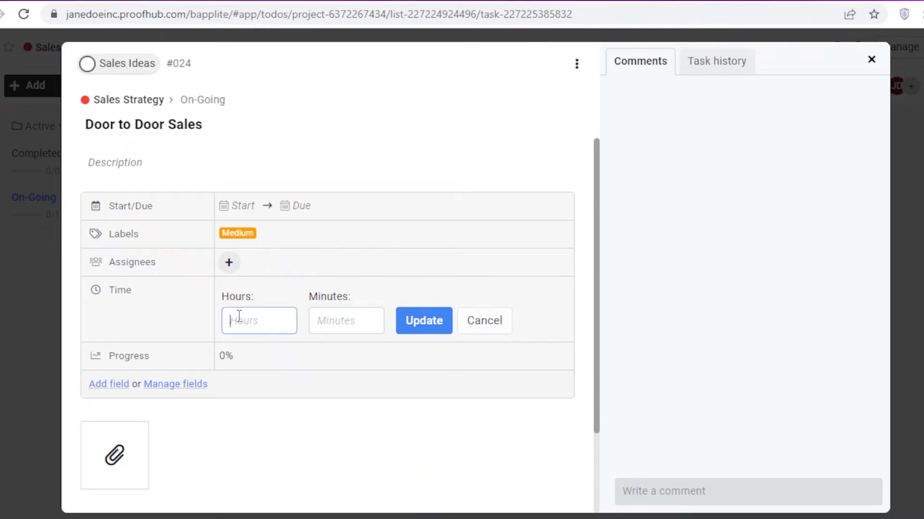
pyautogui.click(351, 165)
# Add a first subtask titled lewing st to the Door to Door Sales task
pyautogui.scroll(-2, 355, 352)
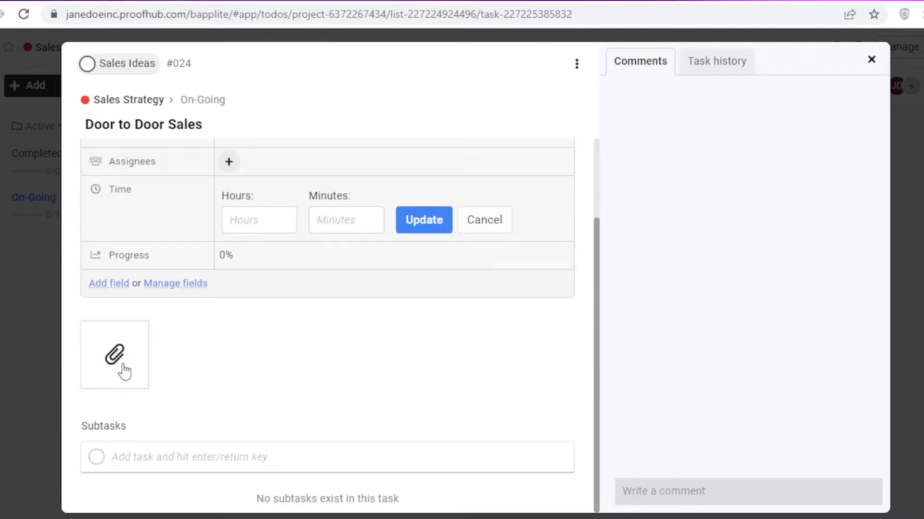
pyautogui.click(165, 459)
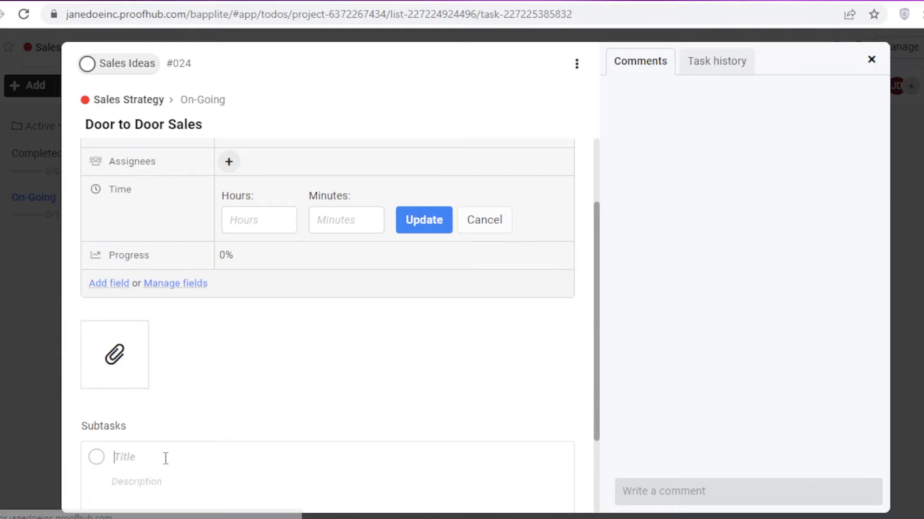
pyautogui.scroll(3, 213, 373)
pyautogui.scroll(-3, 210, 366)
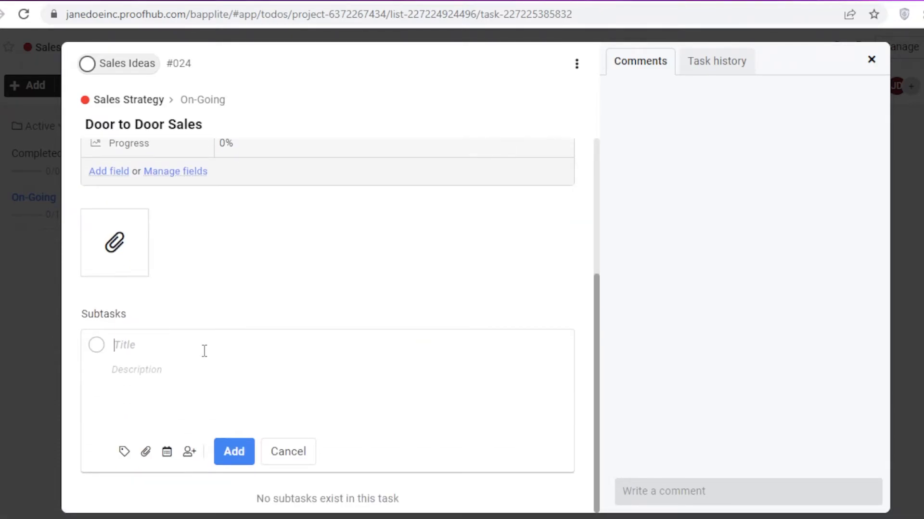
pyautogui.write('lewing st')
pyautogui.press('Return')
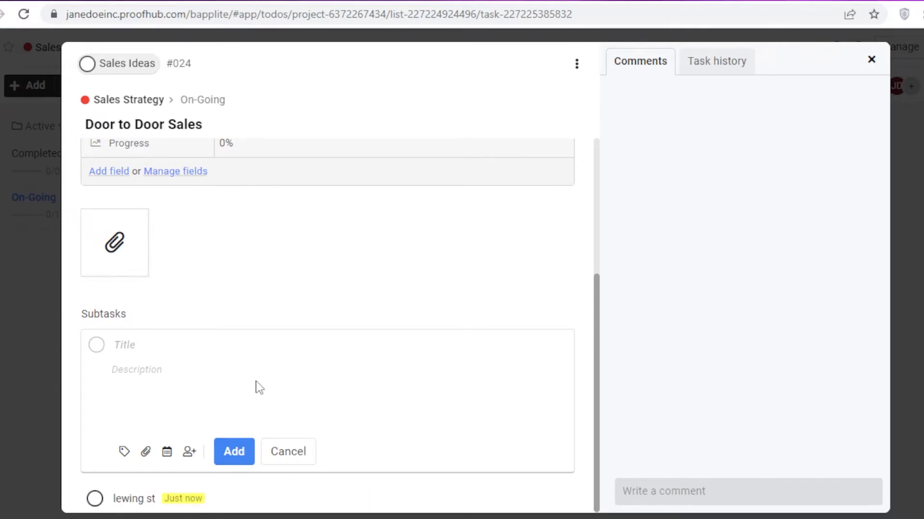
# Add two more subtasks titled brookyln st and st643w, and close the task details
pyautogui.press('BackSpace')
pyautogui.press('BackSpace')
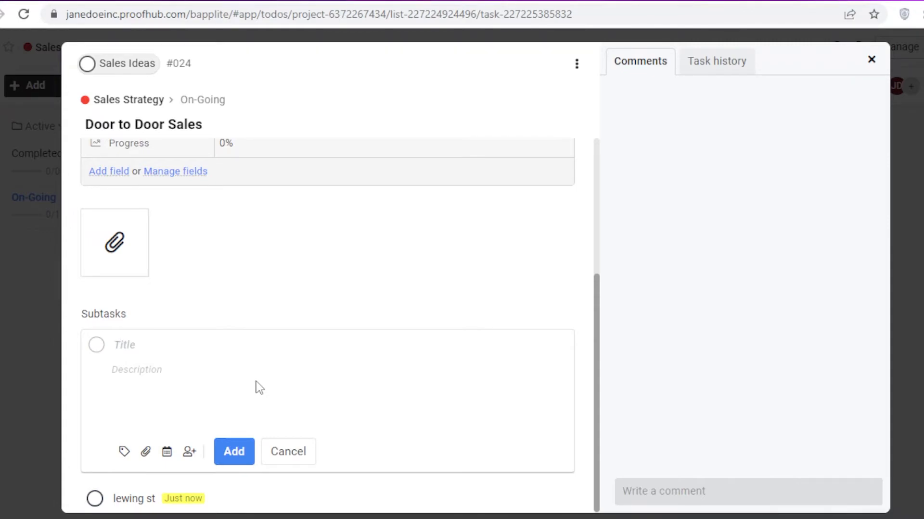
pyautogui.press('BackSpace')
pyautogui.press('BackSpace')
pyautogui.press('BackSpace')
pyautogui.press('BackSpace')
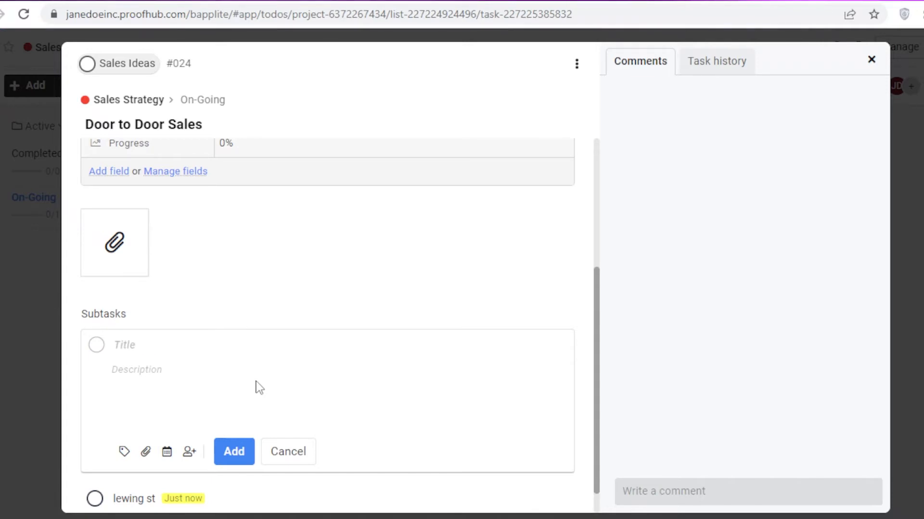
pyautogui.write('st643w')
pyautogui.press('Return')
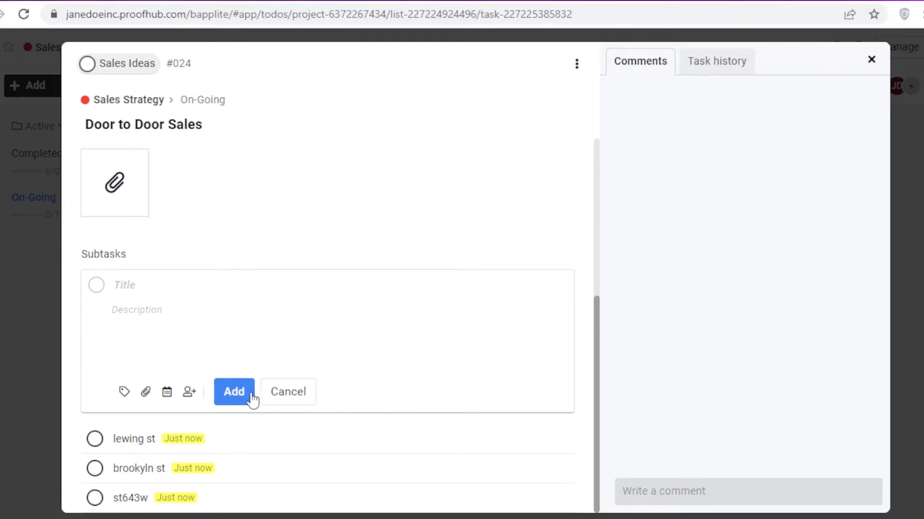
pyautogui.click(288, 392)
pyautogui.scroll(5, 423, 383)
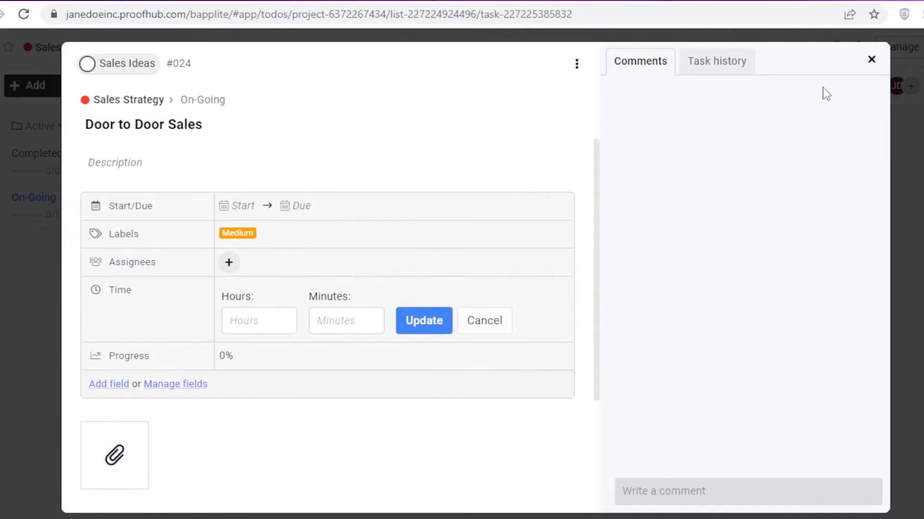
pyautogui.click(871, 60)
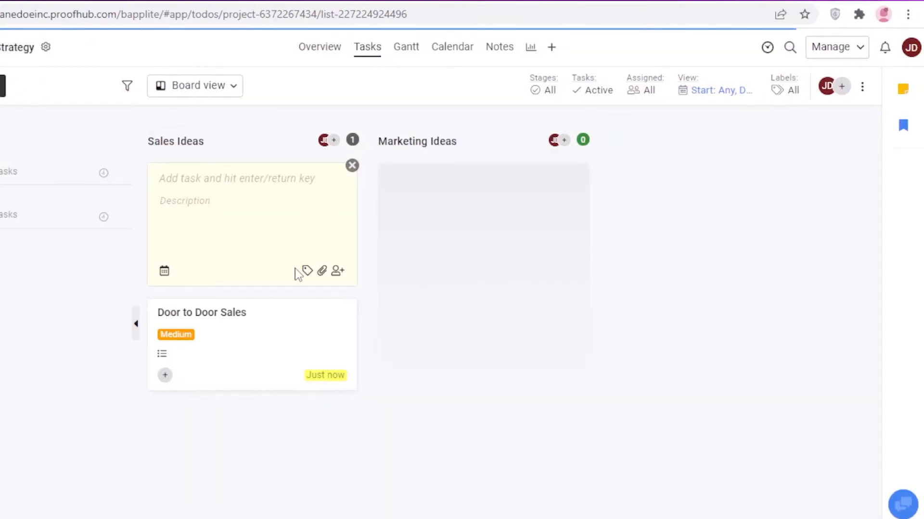
# Reopen the Door to Door Sales task and review its subtask list
pyautogui.click(275, 315)
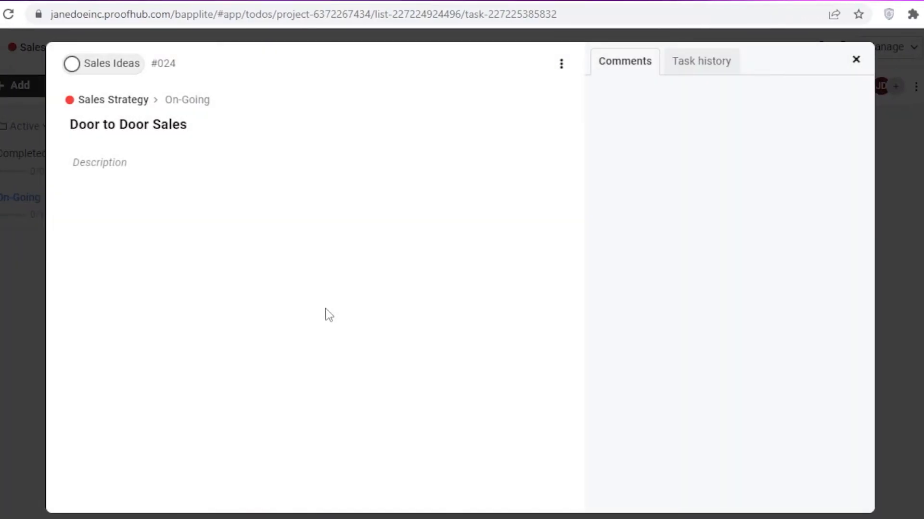
pyautogui.scroll(-3, 418, 379)
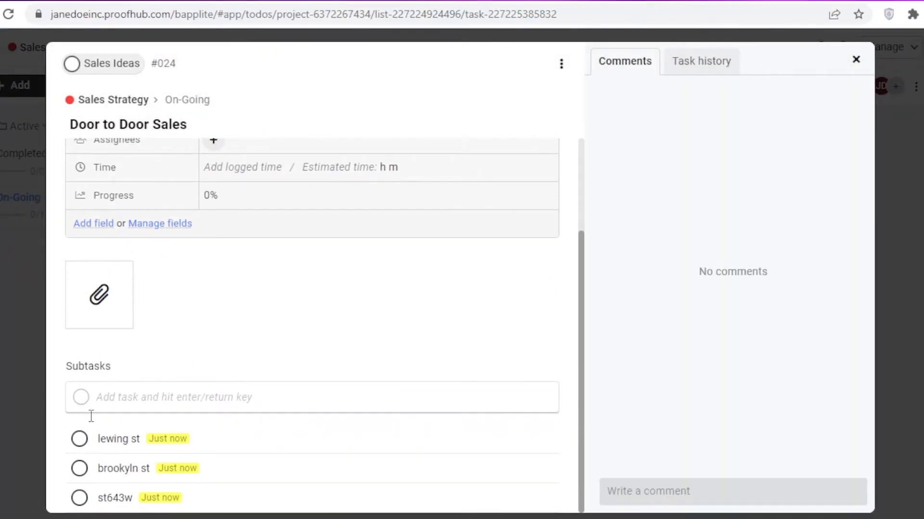
pyautogui.click(81, 441)
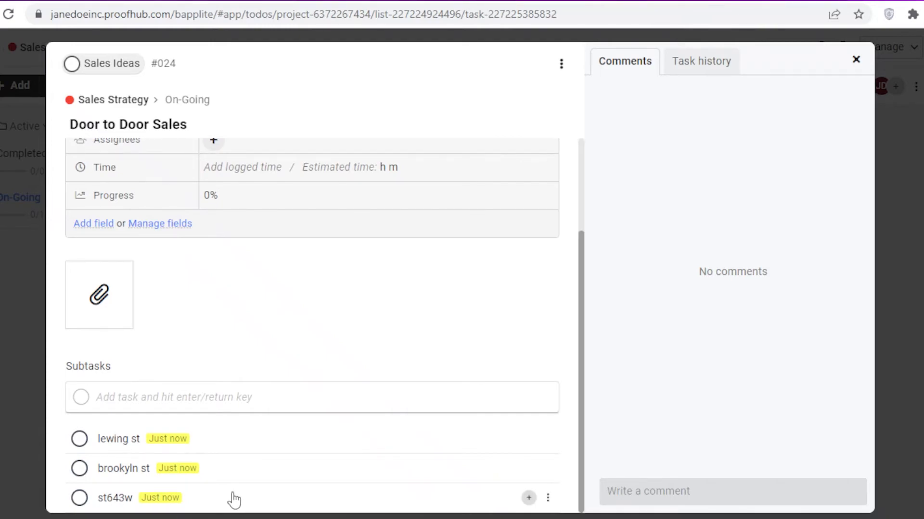
# Mark the brookyln st and lewing st subtasks complete and set the Door to Door Sales task's progress to 40%
pyautogui.click(79, 469)
pyautogui.click(82, 442)
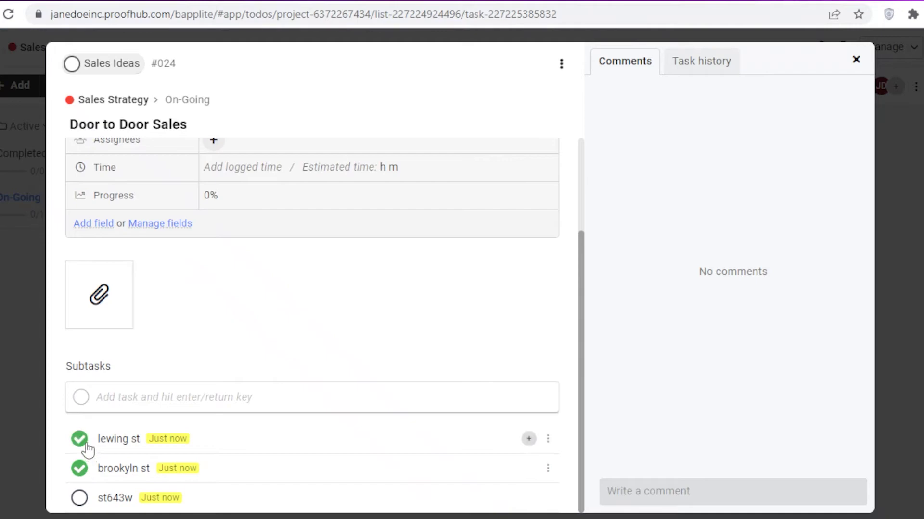
pyautogui.scroll(2, 451, 341)
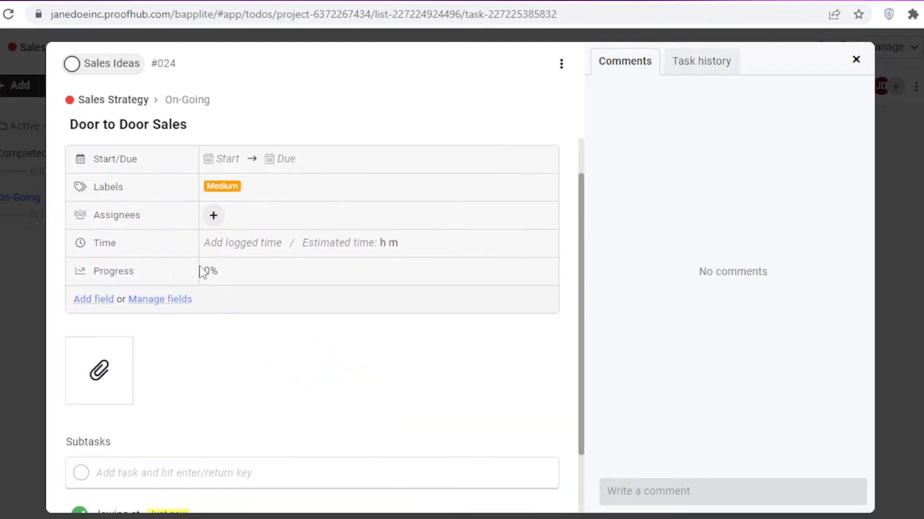
pyautogui.click(226, 270)
pyautogui.scroll(-1, 243, 360)
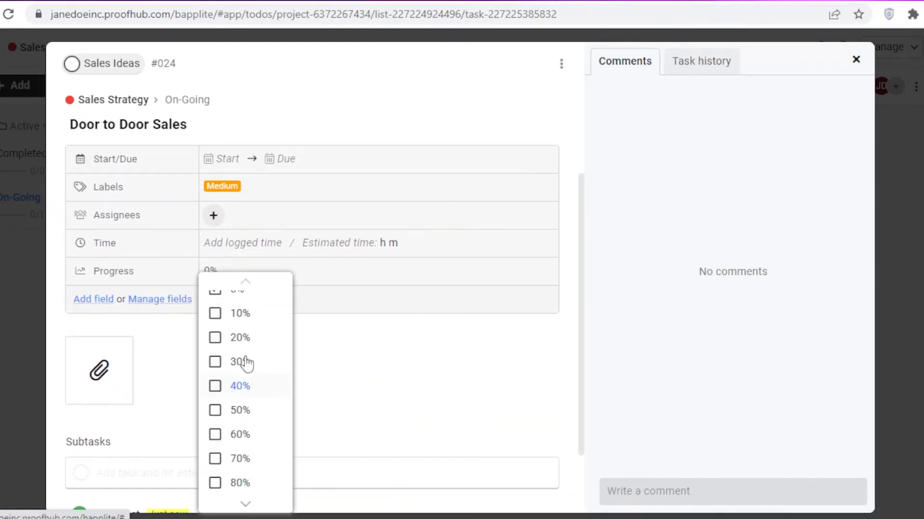
pyautogui.click(238, 386)
pyautogui.scroll(1, 213, 277)
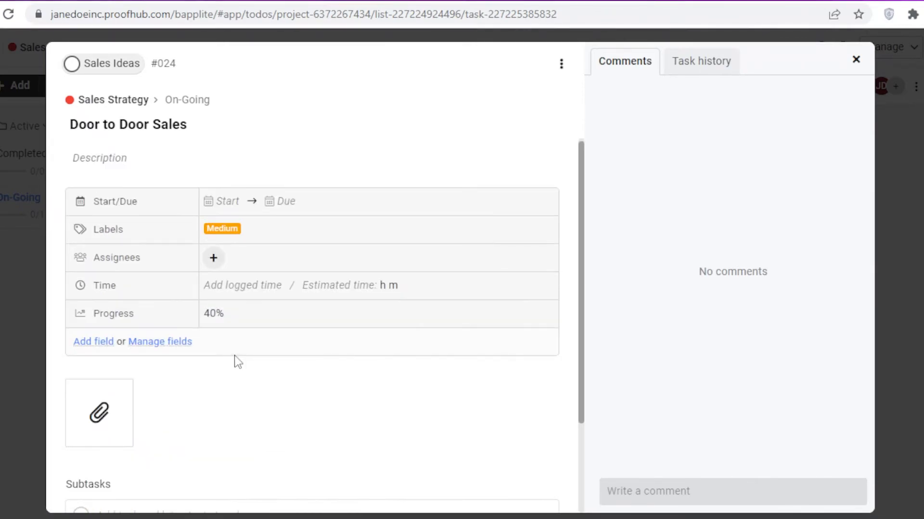
pyautogui.click(856, 61)
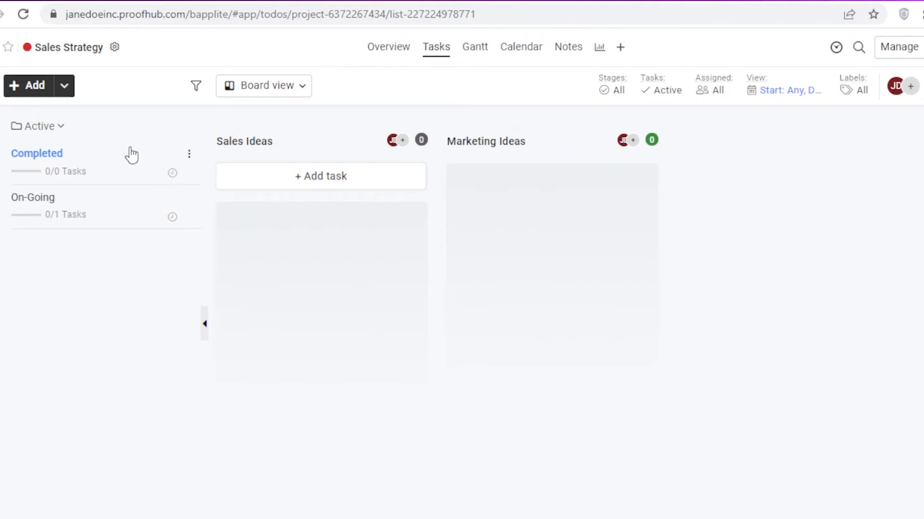
# Look at the Completed task list's board stages and the project's managed custom fields
pyautogui.click(32, 171)
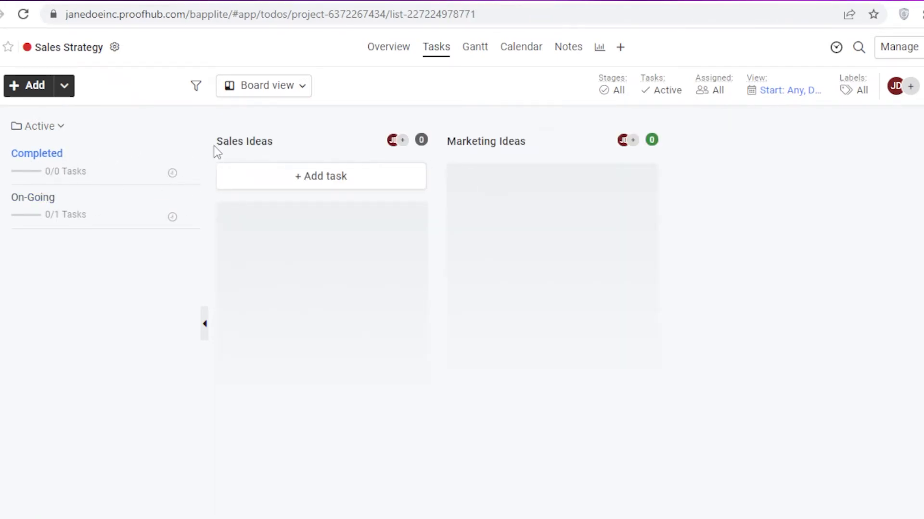
pyautogui.click(480, 153)
pyautogui.click(555, 227)
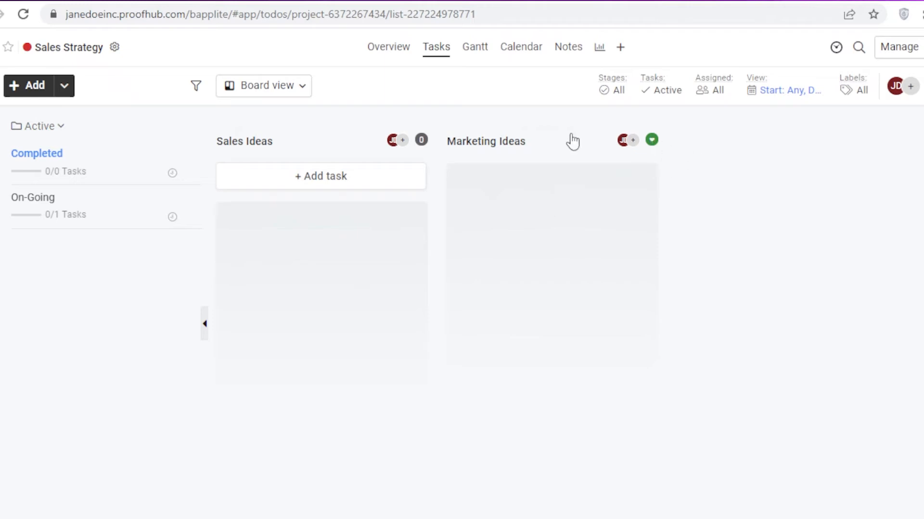
pyautogui.click(861, 88)
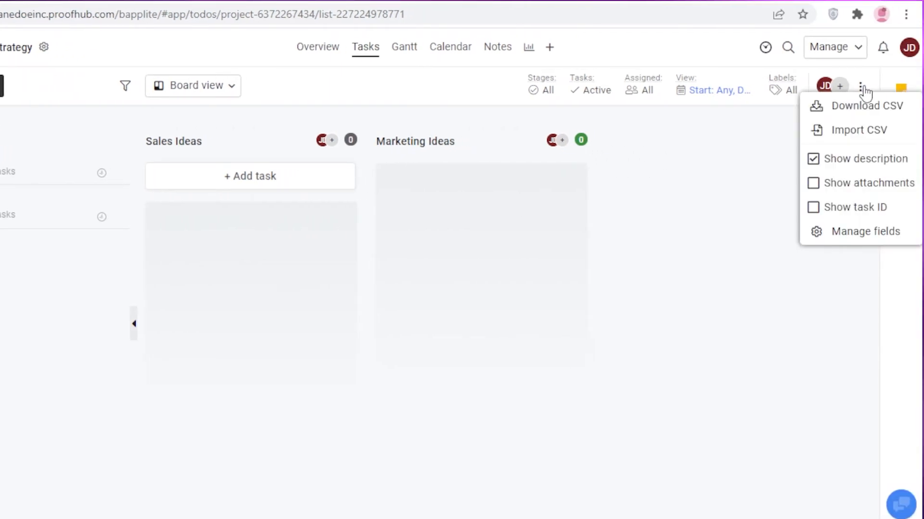
pyautogui.click(864, 233)
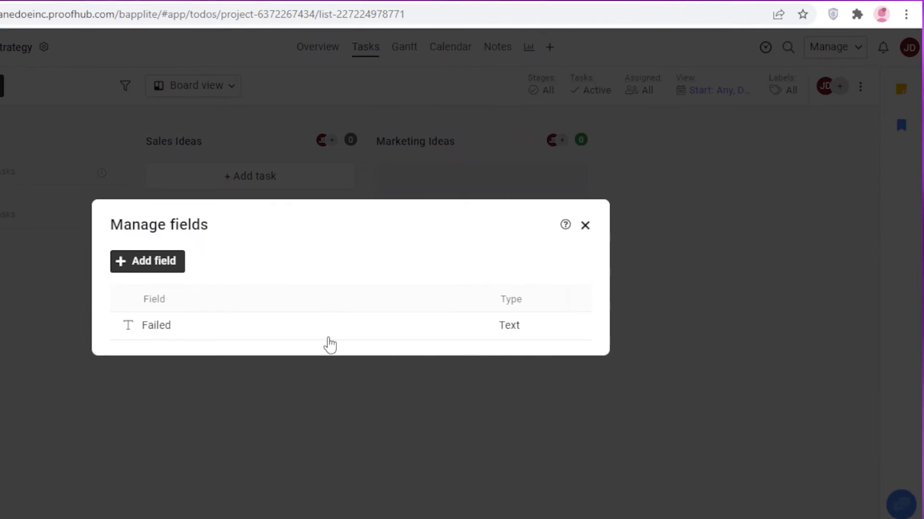
pyautogui.click(585, 225)
# Add a task titled door to door to the Sales Ideas stage of the Completed list
pyautogui.click(240, 177)
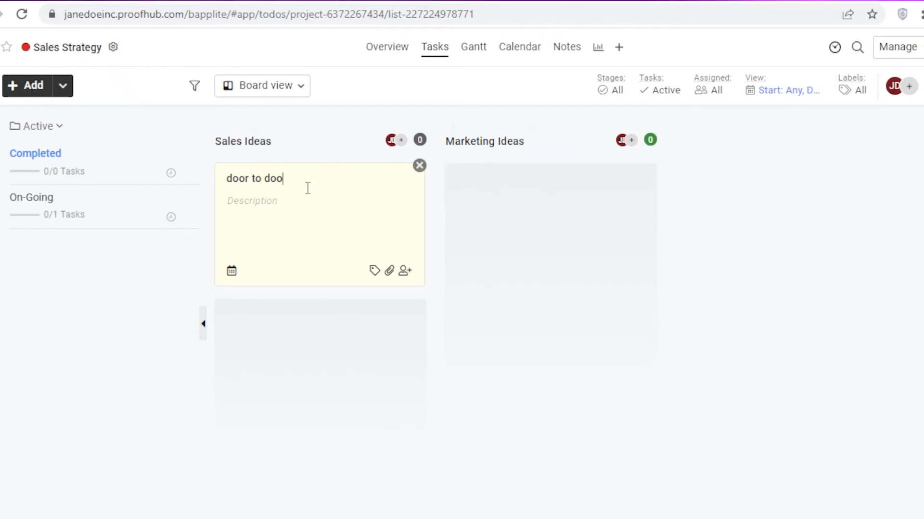
pyautogui.write('door to door')
pyautogui.press('Return')
# Look at the details and history of the door to door task in the Completed list
pyautogui.click(332, 314)
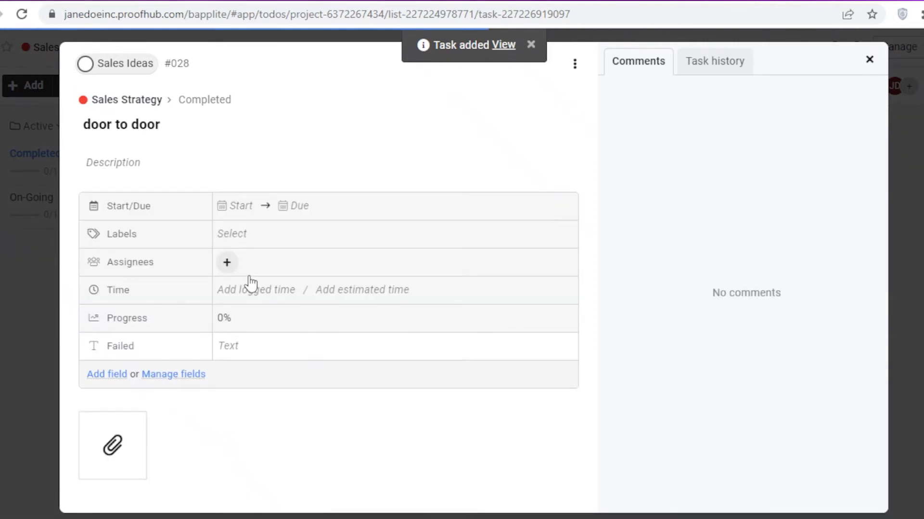
pyautogui.scroll(-2, 260, 276)
pyautogui.click(746, 57)
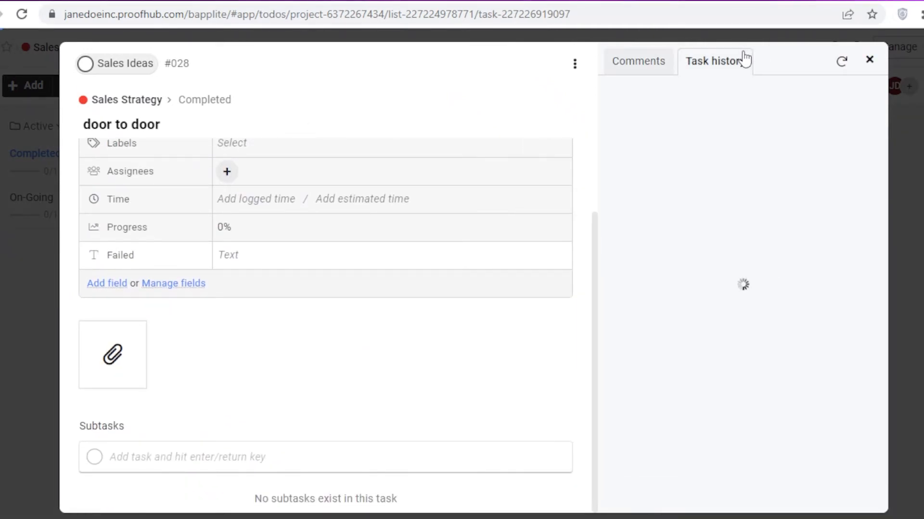
pyautogui.click(870, 60)
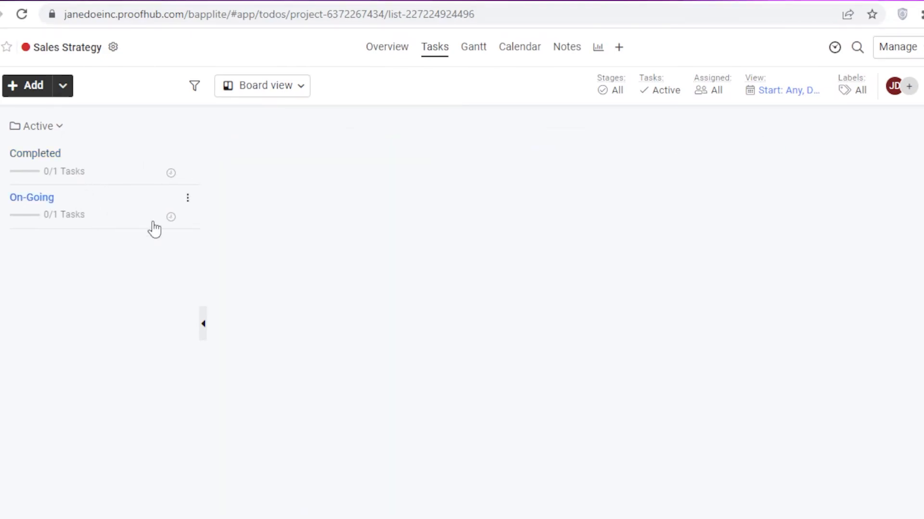
# Review the history and subtasks of the Door to Door Sales task in the On-Going list
pyautogui.click(276, 239)
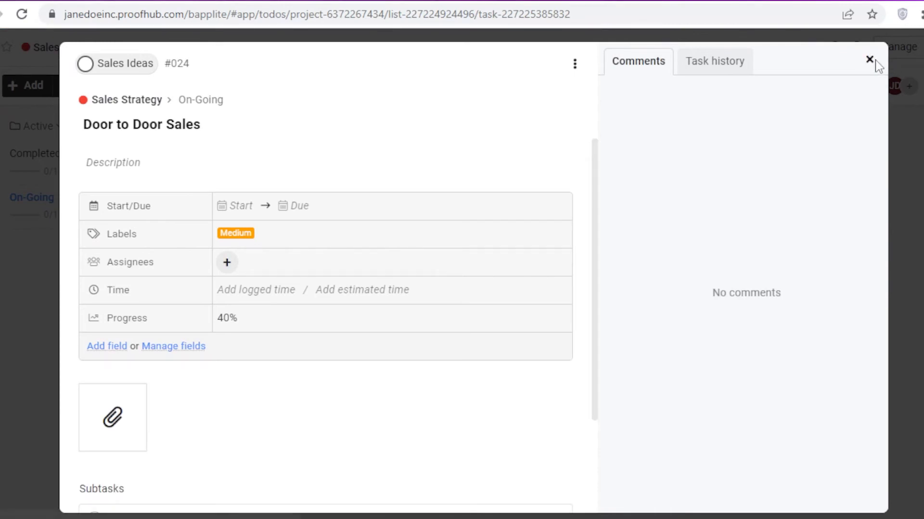
pyautogui.click(869, 59)
pyautogui.click(306, 258)
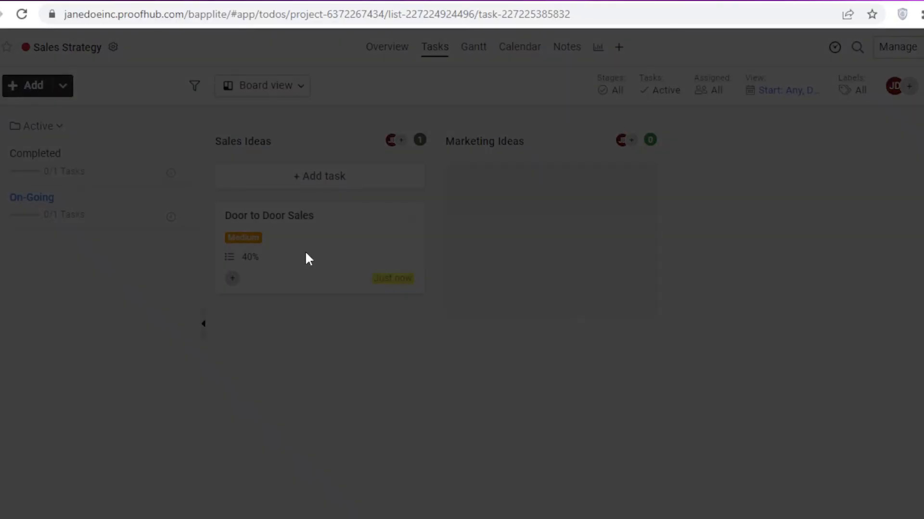
pyautogui.click(692, 67)
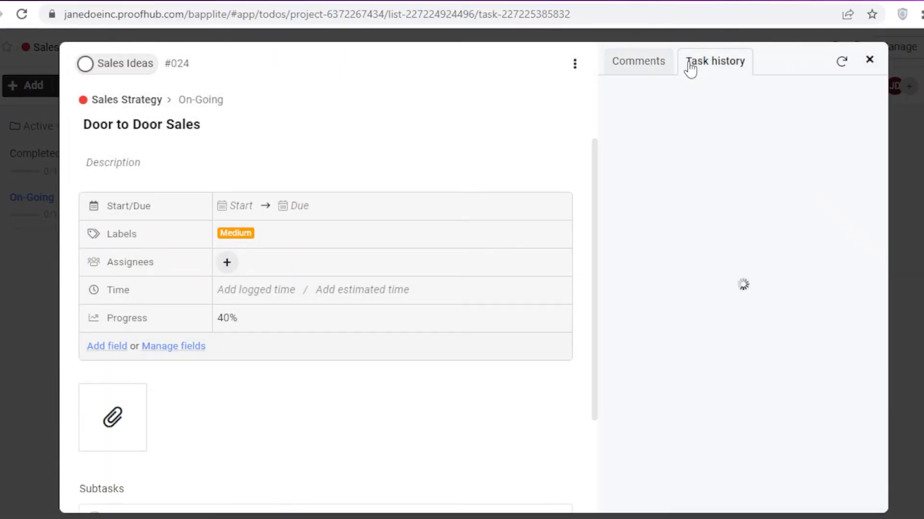
pyautogui.scroll(-3, 377, 414)
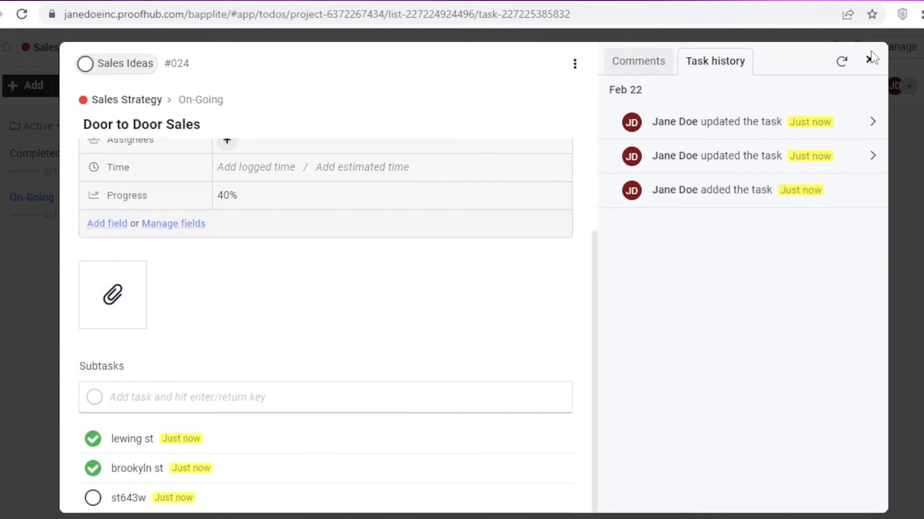
pyautogui.click(869, 59)
# Try to move the Door to Door Sales task to the Completed list and look at its task actions and sharing options
pyautogui.moveTo(361, 243); pyautogui.dragTo(24, 143)
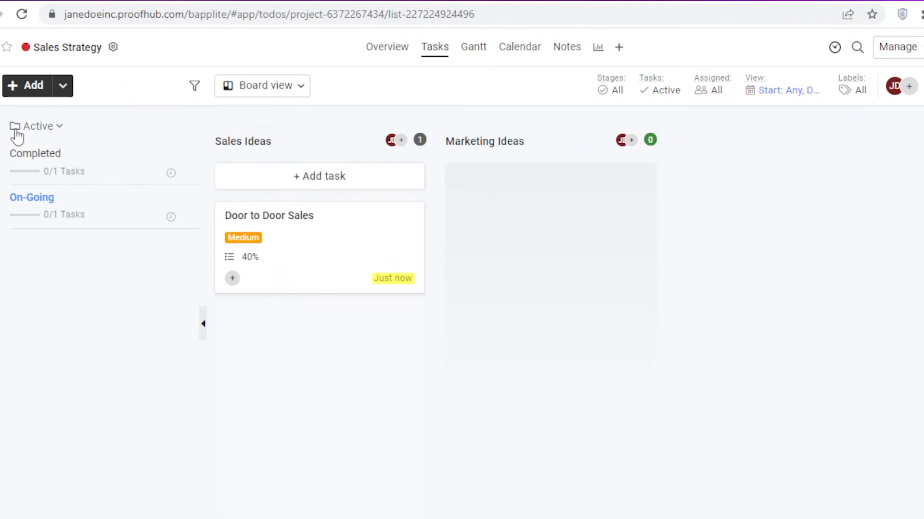
pyautogui.click(292, 249)
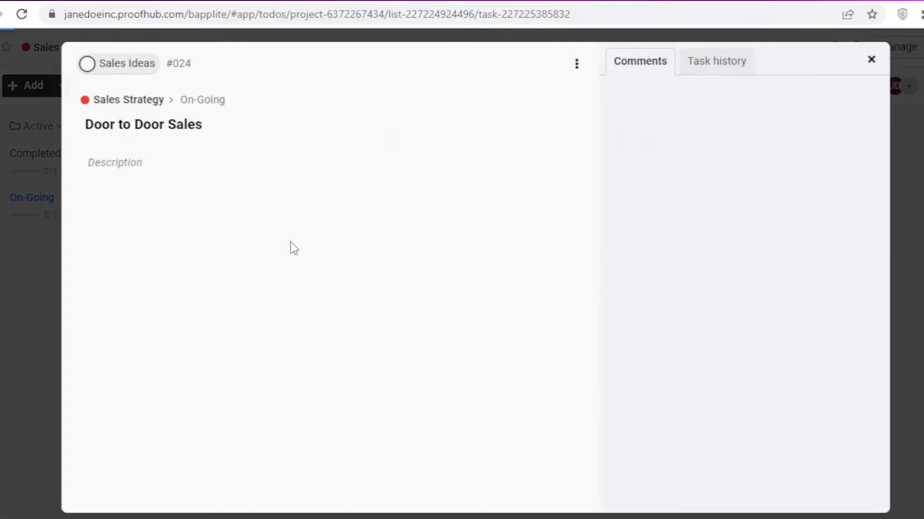
pyautogui.click(574, 64)
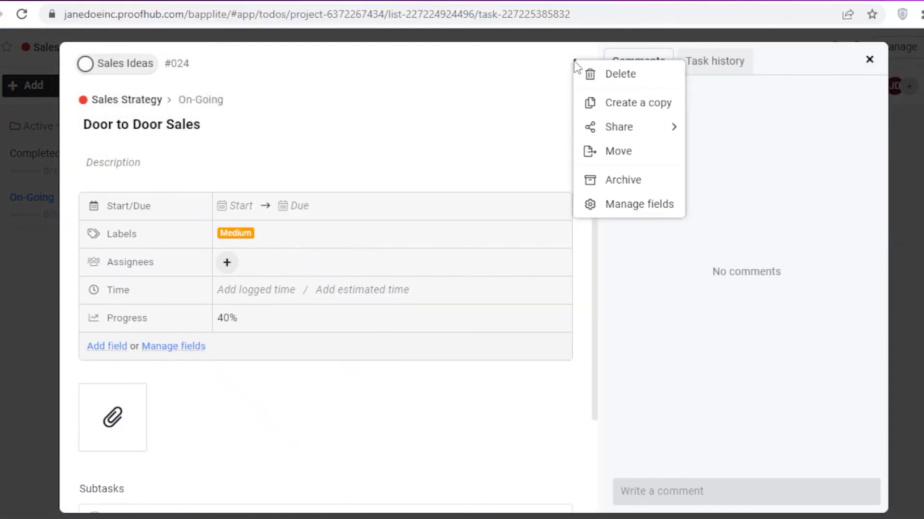
pyautogui.moveTo(656, 131)
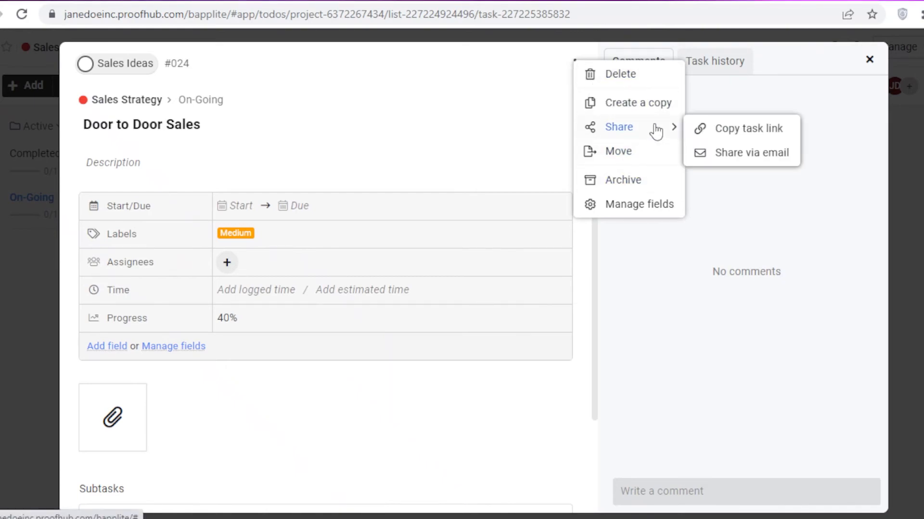
pyautogui.scroll(-3, 441, 305)
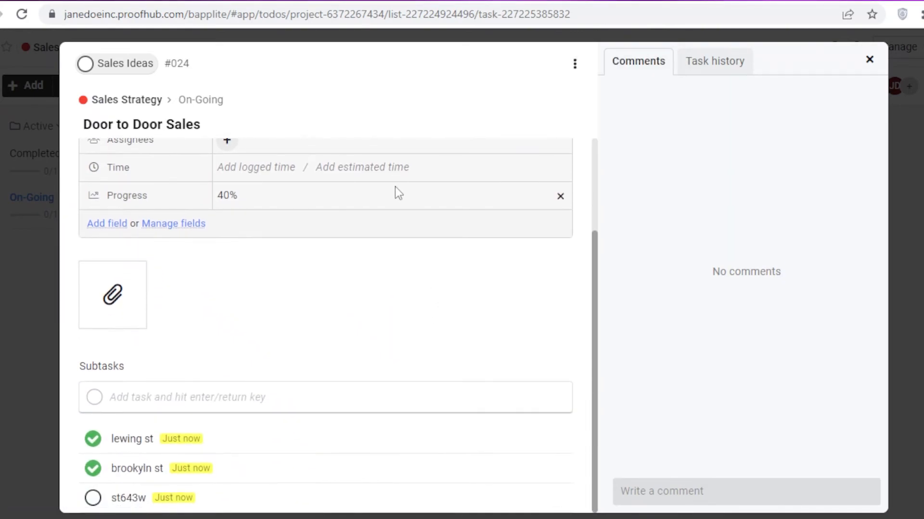
pyautogui.click(869, 60)
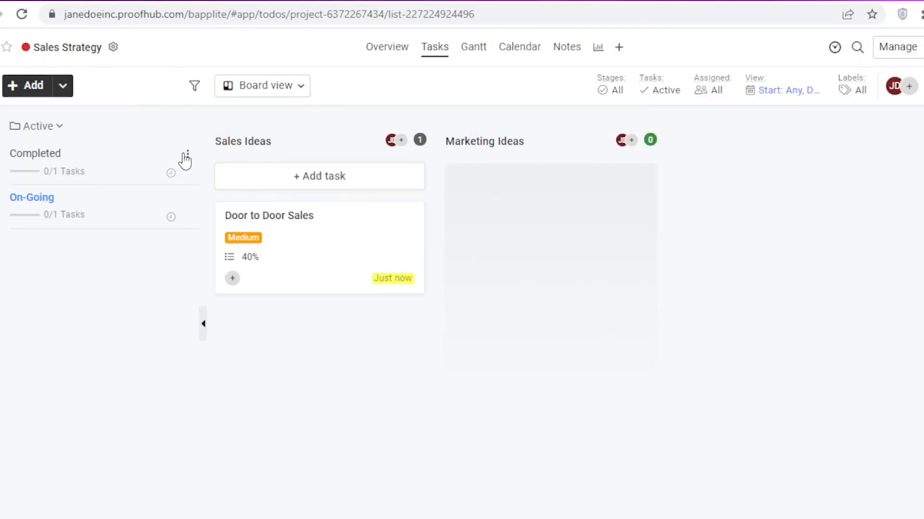
# Delete the Completed task list together with its tasks
pyautogui.click(187, 156)
pyautogui.click(156, 204)
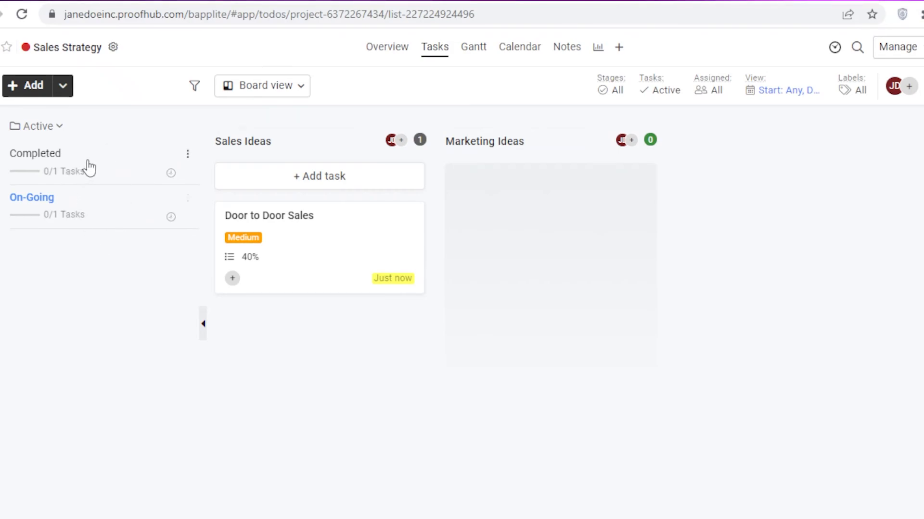
pyautogui.click(187, 155)
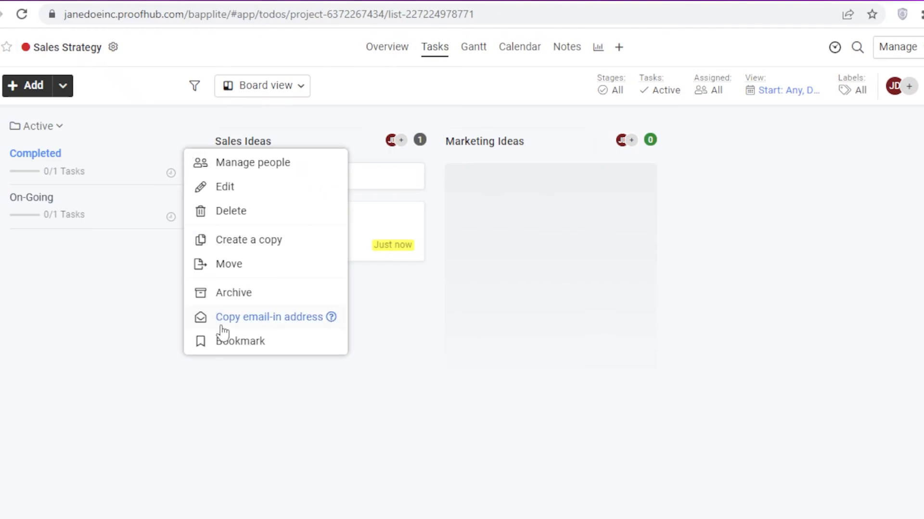
pyautogui.click(228, 210)
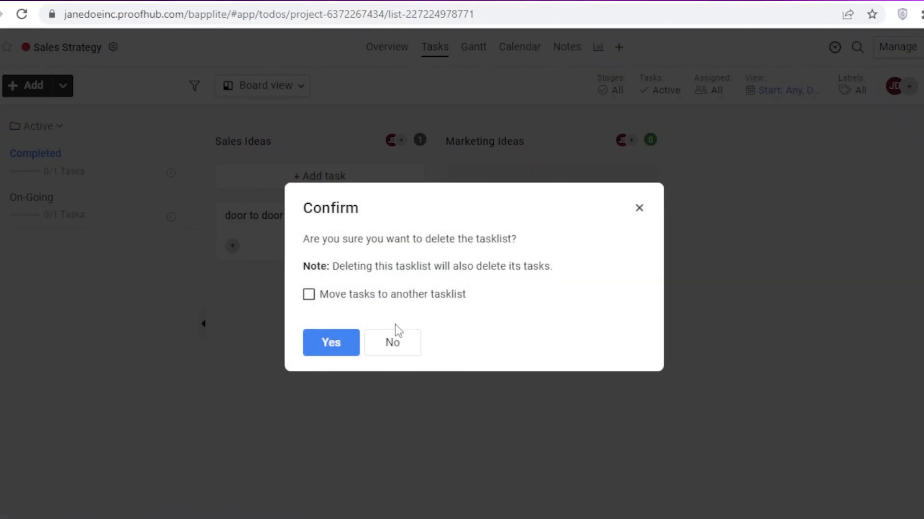
pyautogui.click(331, 343)
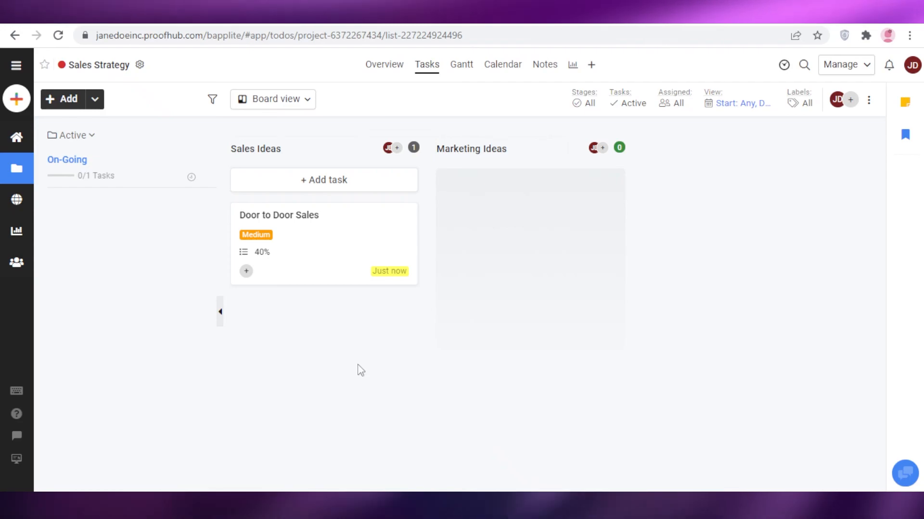
# Go to the home dashboard and look over its summaries and the My tasks page
pyautogui.hotkey('ctrl', 'j')
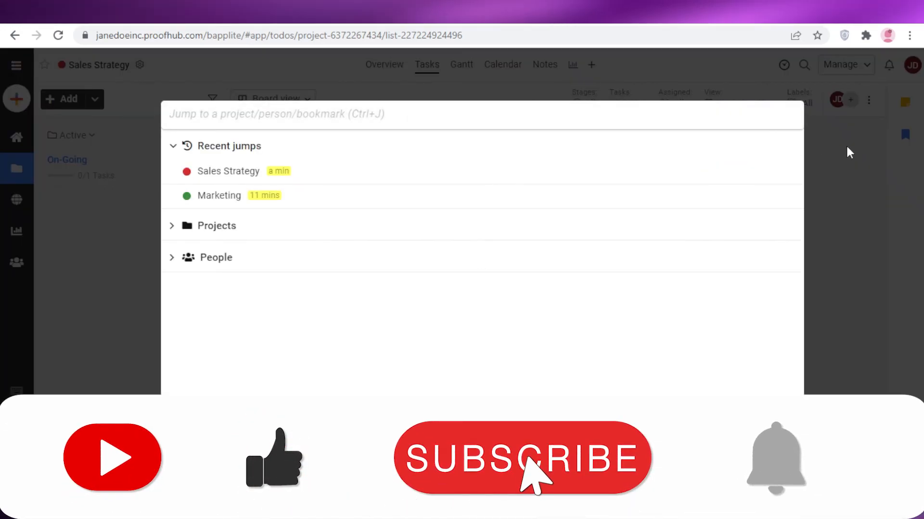
pyautogui.click(846, 149)
pyautogui.click(25, 137)
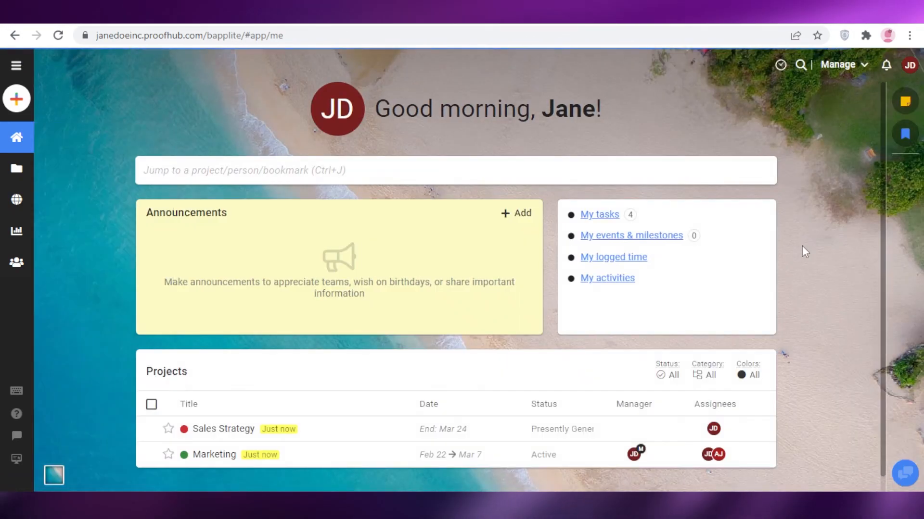
pyautogui.scroll(-1, 807, 253)
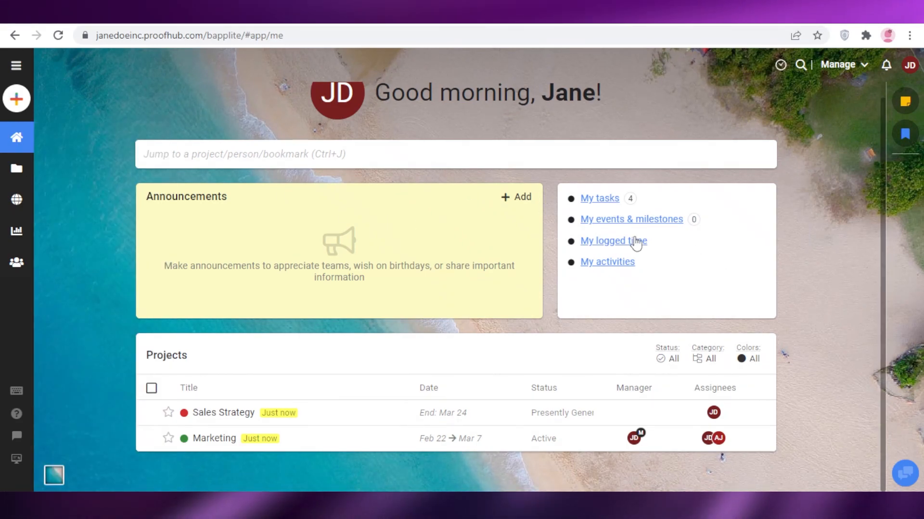
pyautogui.click(588, 198)
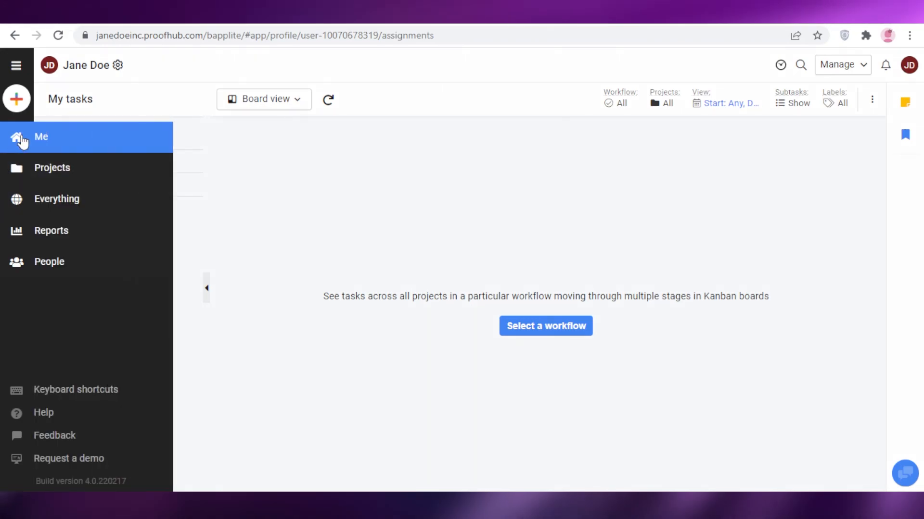
pyautogui.click(22, 141)
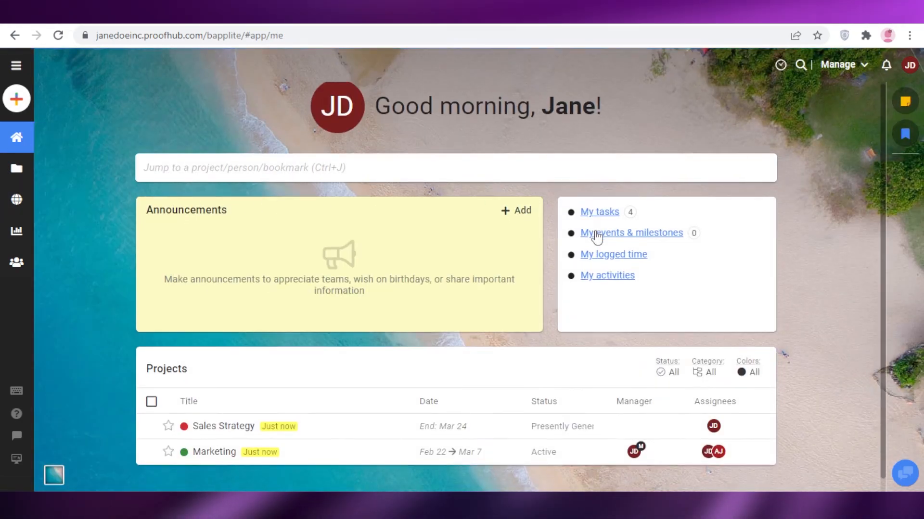
pyautogui.scroll(-1, 584, 250)
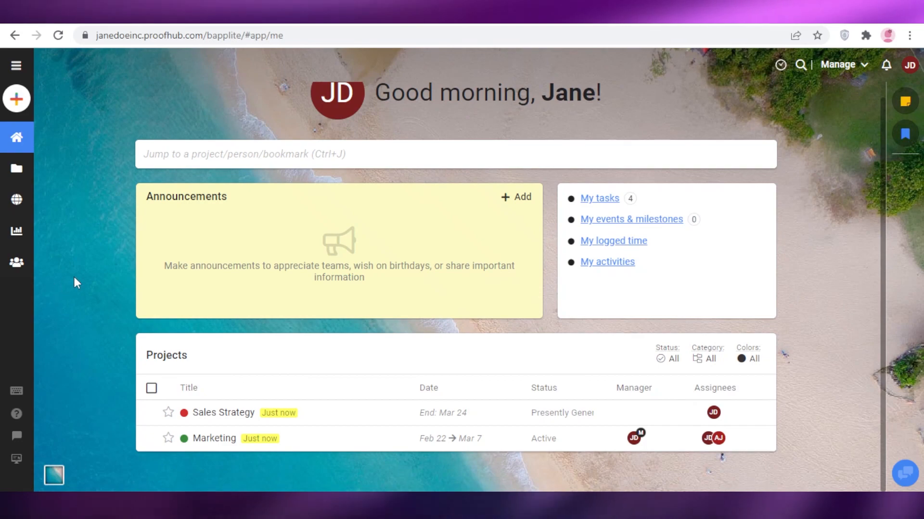